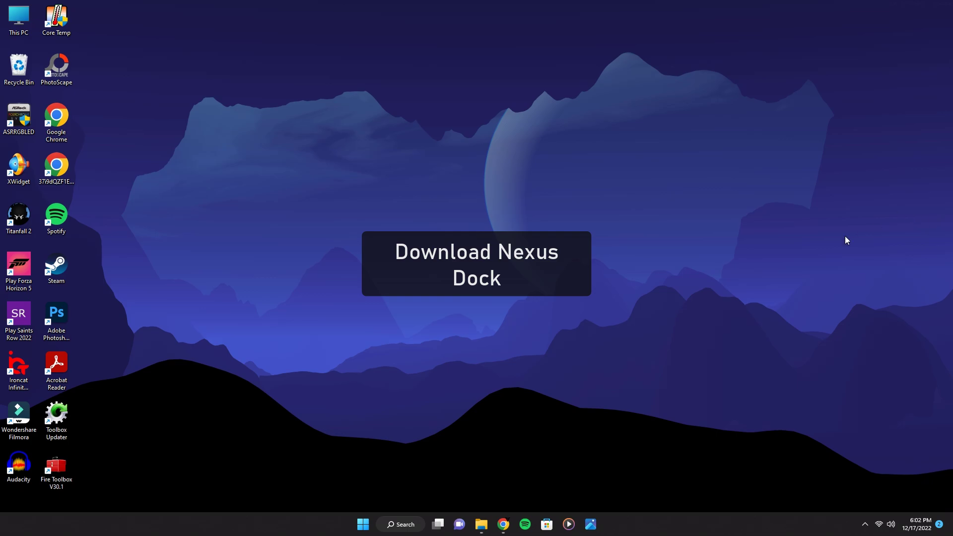
Switch to Chrome and download the free Winstep Nexus edition from the Winstep Nexus page.
{"action": "left_click", "coordinate": [504, 524]}
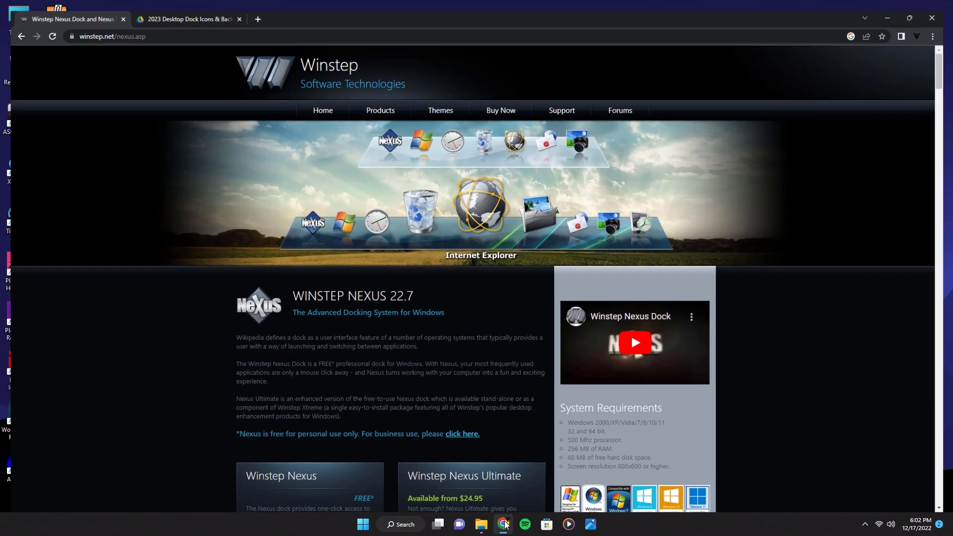
{"action": "scroll", "coordinate": [204, 324], "scroll_direction": "down", "scroll_amount": 3}
{"action": "scroll", "coordinate": [199, 324], "scroll_direction": "down", "scroll_amount": 1}
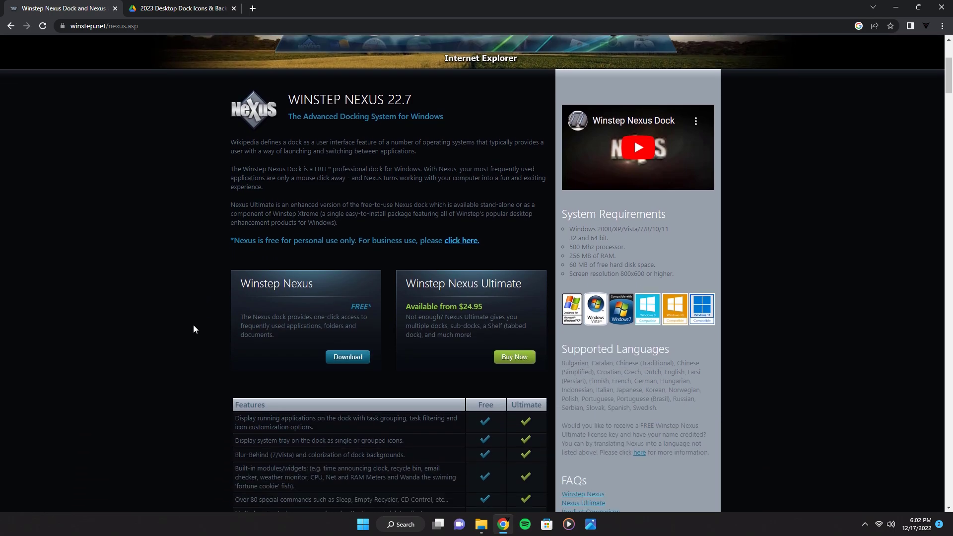
{"action": "left_click", "coordinate": [351, 353]}
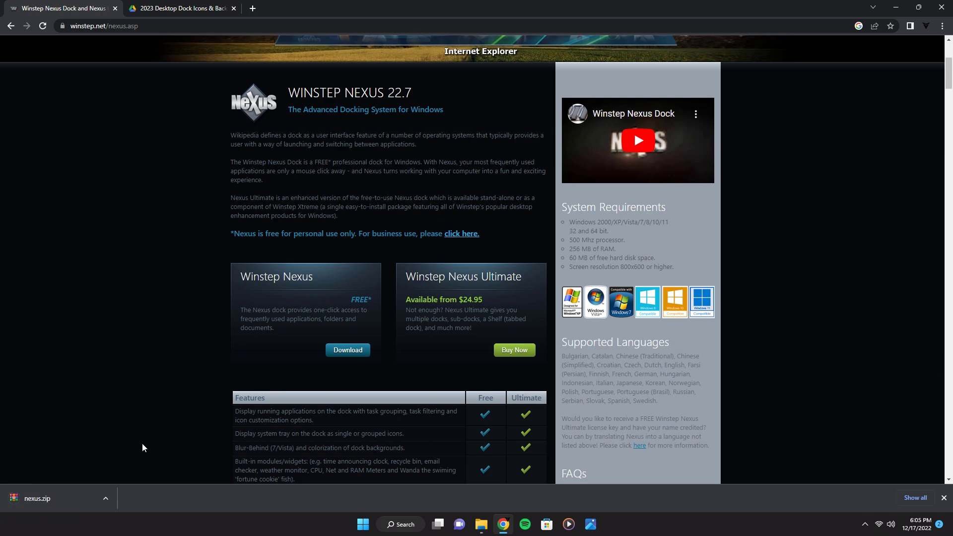
Show the downloaded nexus.zip in its folder, with the browser minimized and the folder window maximized.
{"action": "left_click", "coordinate": [105, 498]}
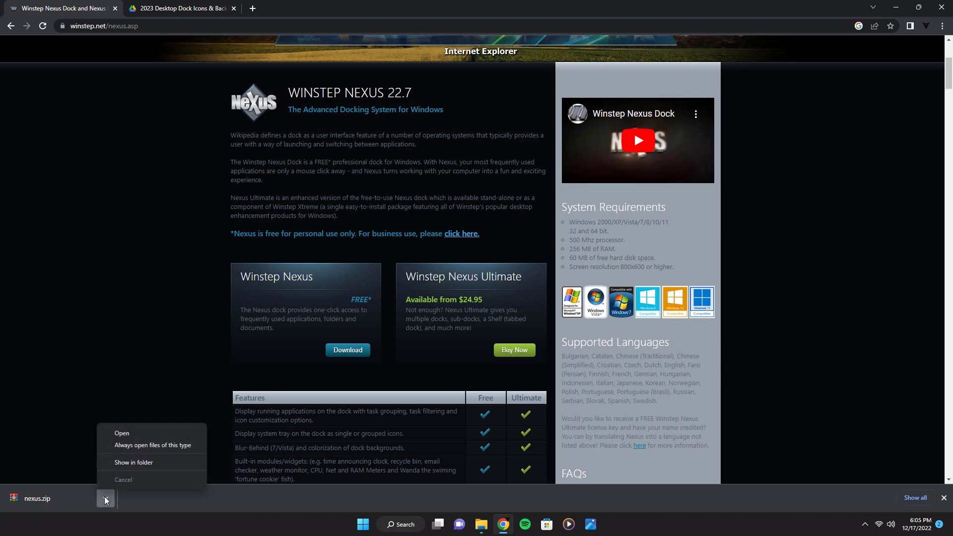
{"action": "left_click", "coordinate": [150, 463]}
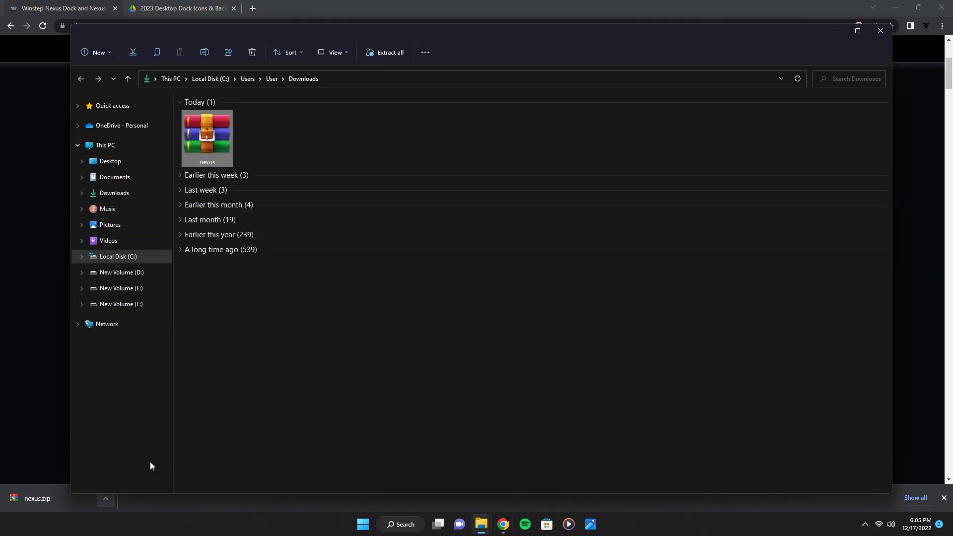
{"action": "left_click", "coordinate": [907, 12]}
{"action": "left_click", "coordinate": [900, 2]}
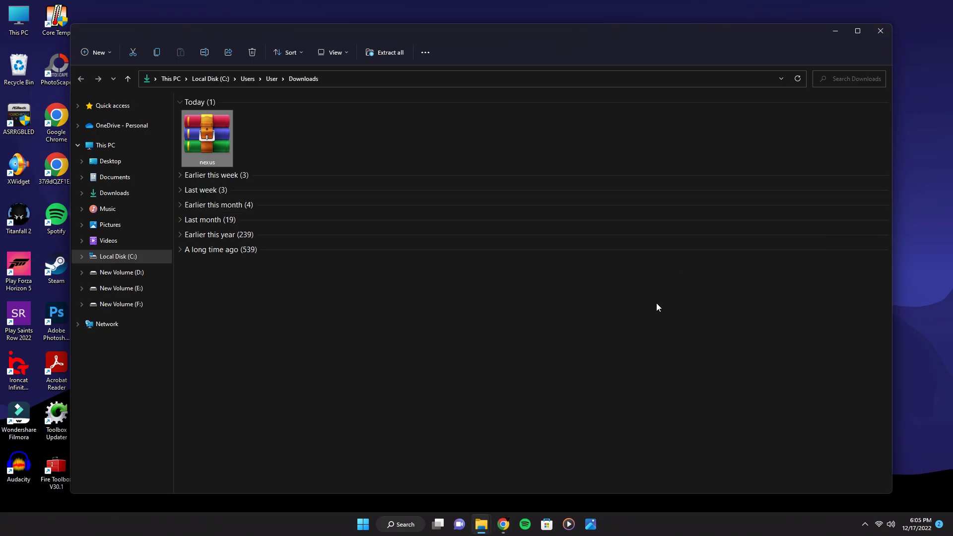
{"action": "left_click", "coordinate": [857, 30]}
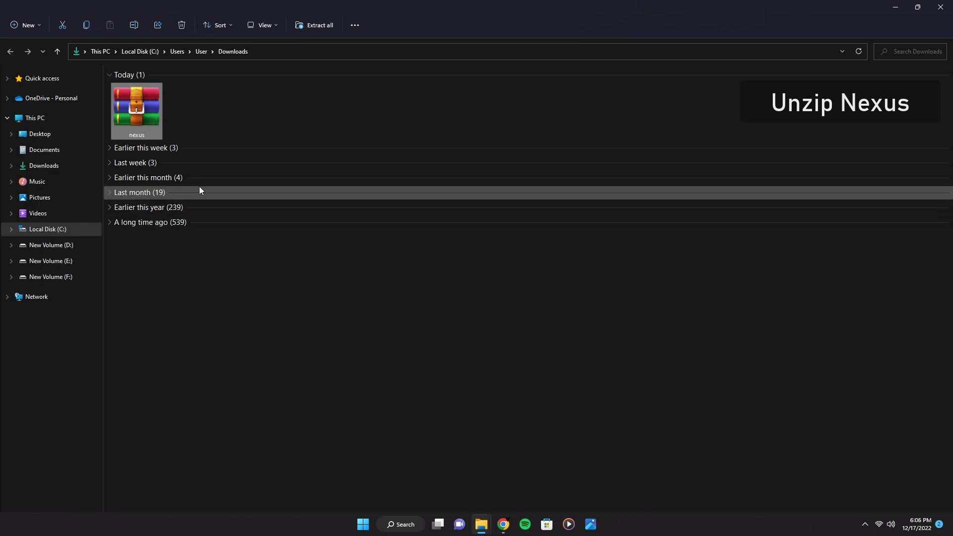
Extract the nexus archive with 7-Zip into its own nexus folder in Downloads.
{"action": "right_click", "coordinate": [144, 105]}
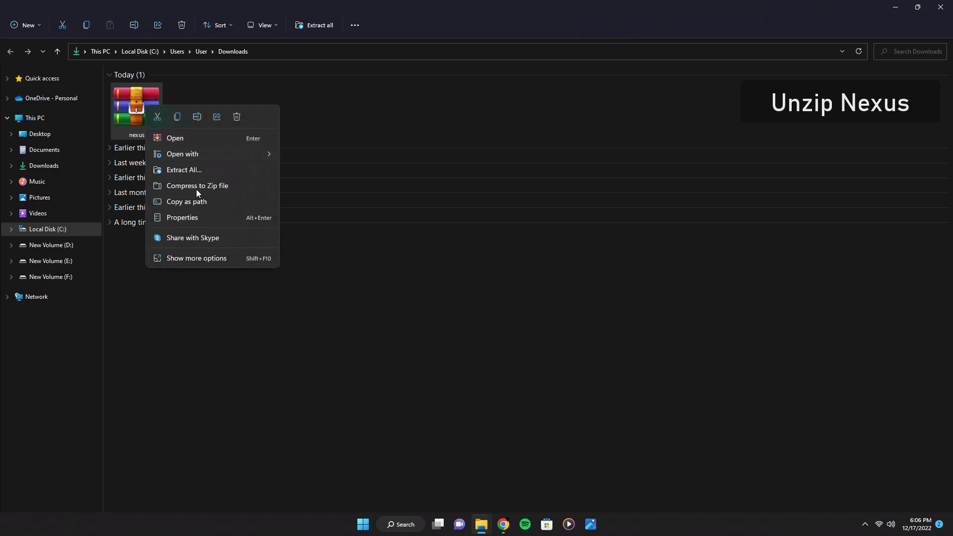
{"action": "left_click", "coordinate": [197, 257]}
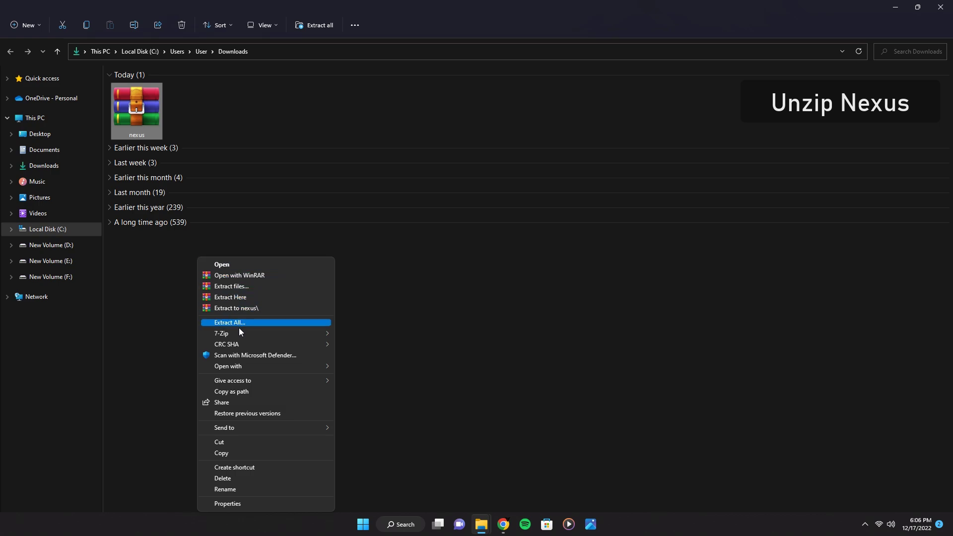
{"action": "mouse_move", "coordinate": [239, 333]}
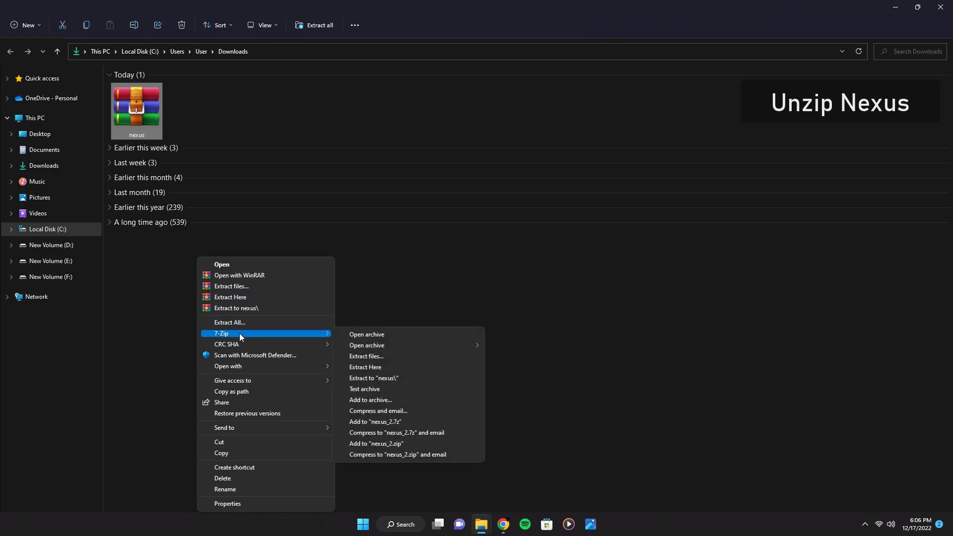
{"action": "left_click", "coordinate": [391, 379]}
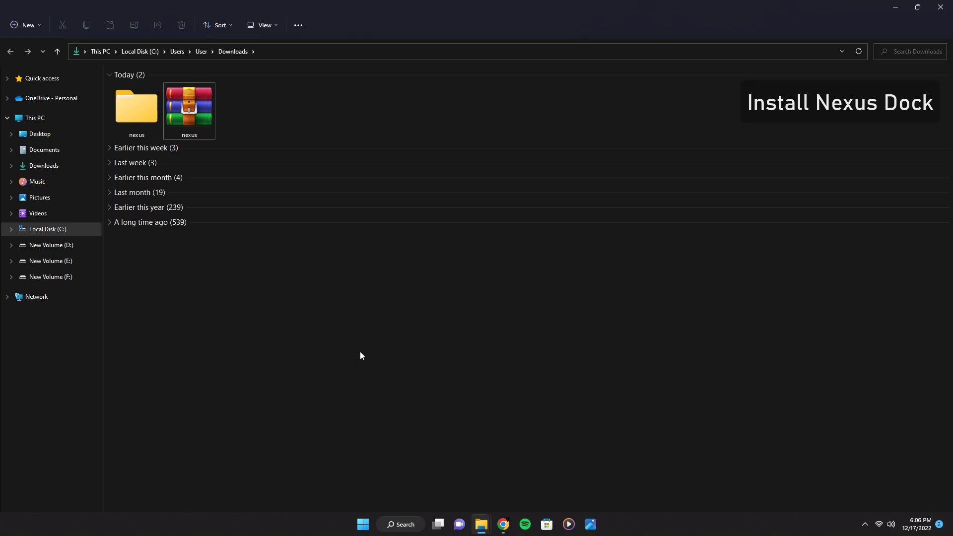
Run NexusSetup from the extracted nexus folder and choose English as the setup language.
{"action": "double_click", "coordinate": [137, 121]}
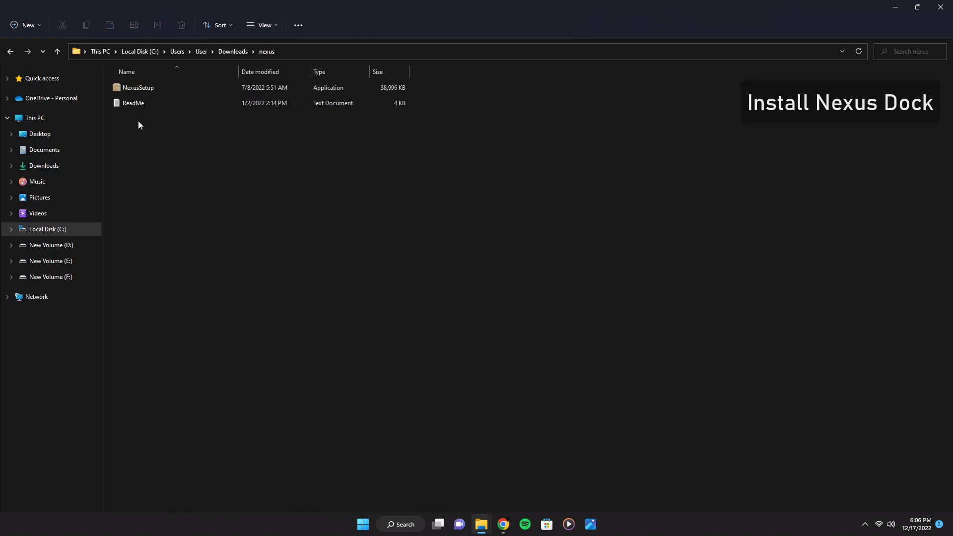
{"action": "left_click", "coordinate": [152, 88]}
{"action": "double_click", "coordinate": [151, 87]}
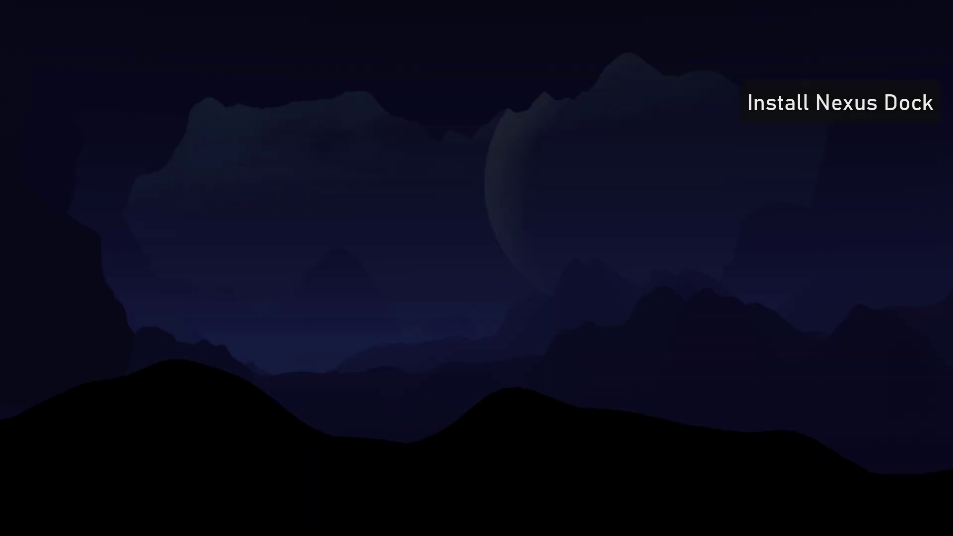
{"action": "left_click", "coordinate": [426, 344]}
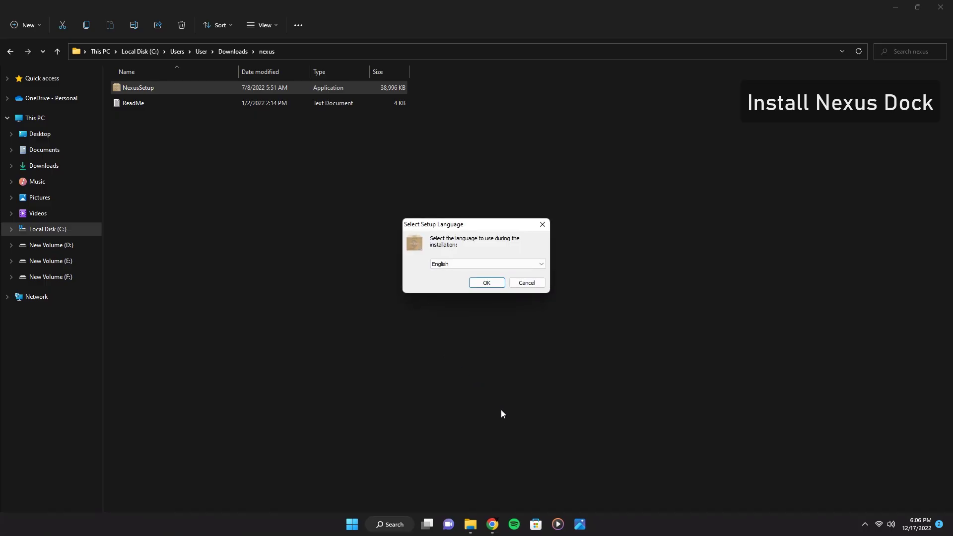
{"action": "left_click", "coordinate": [487, 284]}
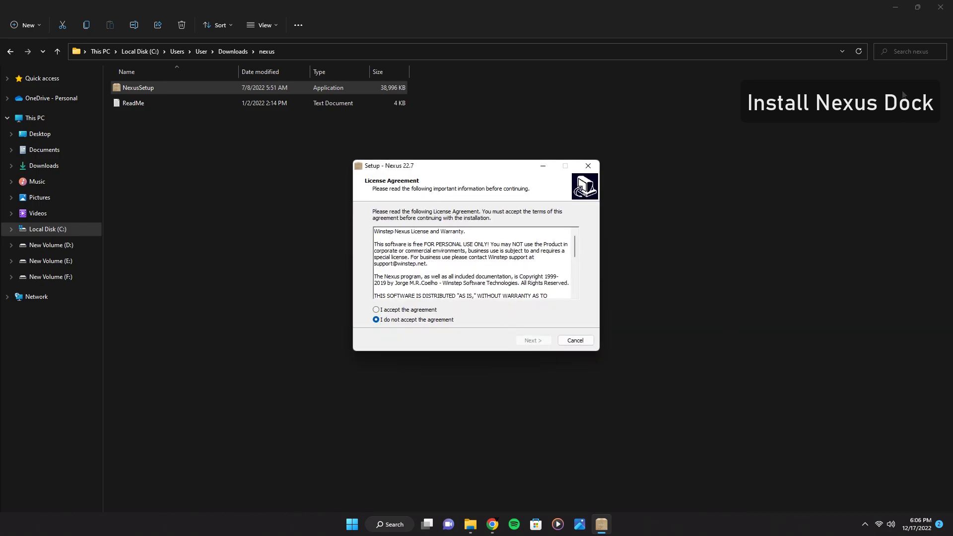
Accept the license agreement, install Nexus 22.7 with the default Winstep Start Menu folder, and finish setup with Launch Nexus enabled.
{"action": "left_click", "coordinate": [893, 7]}
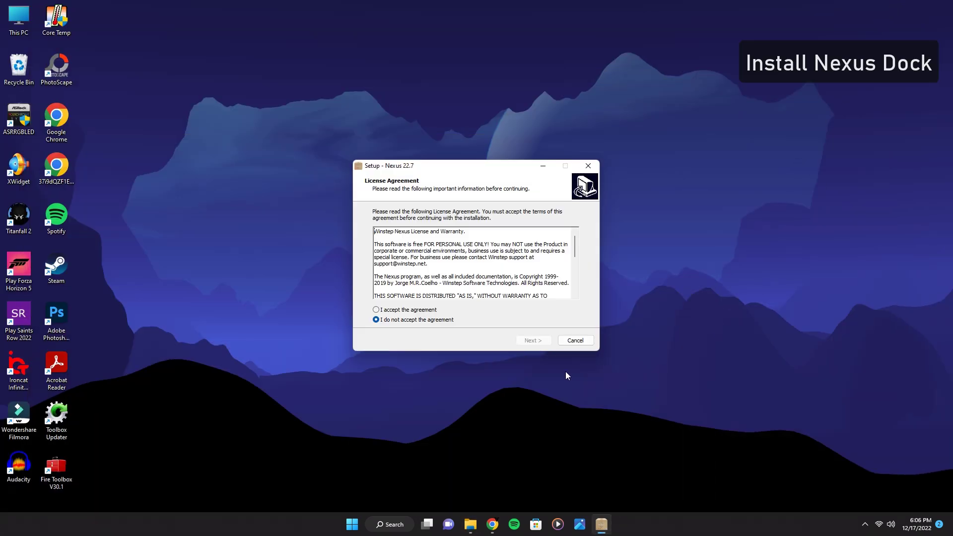
{"action": "left_click", "coordinate": [426, 309]}
{"action": "left_click", "coordinate": [545, 343]}
{"action": "left_click", "coordinate": [531, 342]}
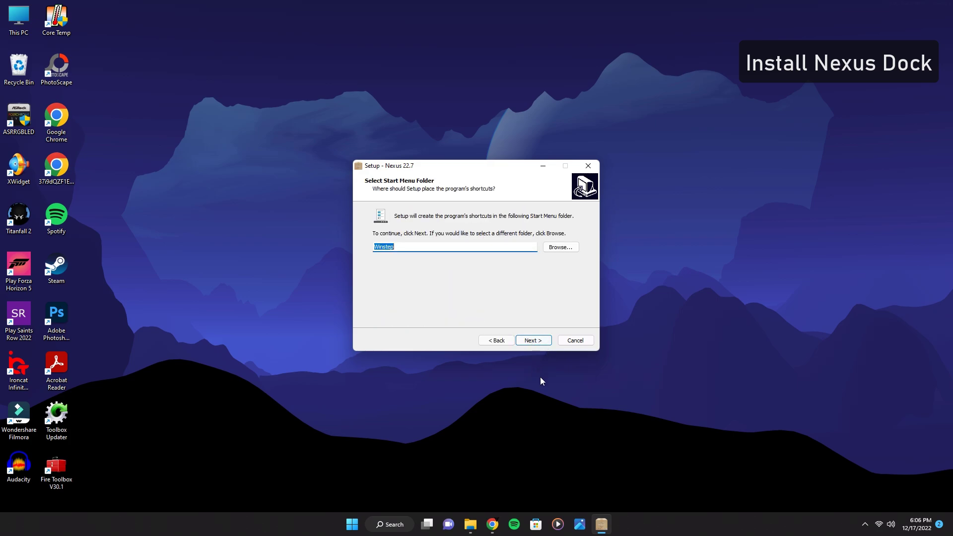
{"action": "left_click", "coordinate": [537, 341]}
{"action": "left_click", "coordinate": [534, 340]}
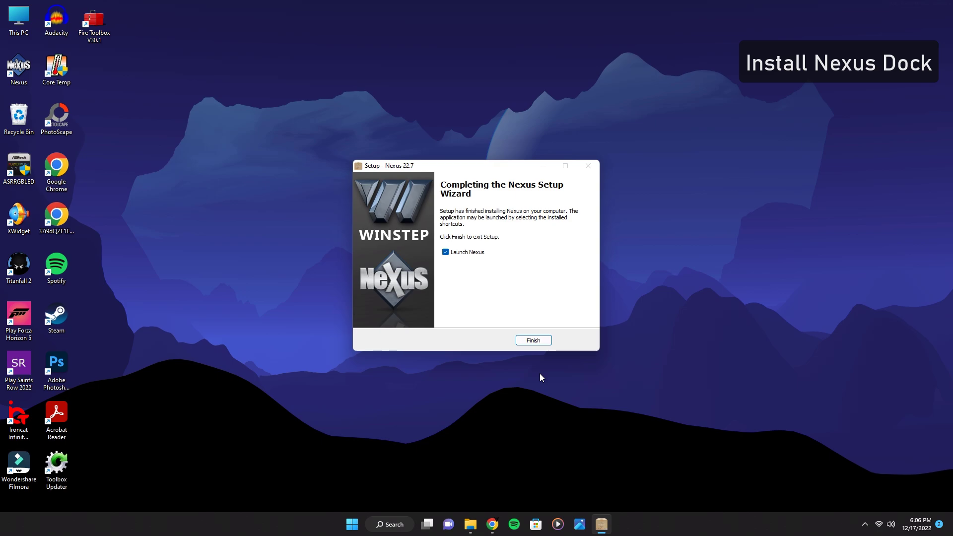
{"action": "left_click", "coordinate": [543, 341]}
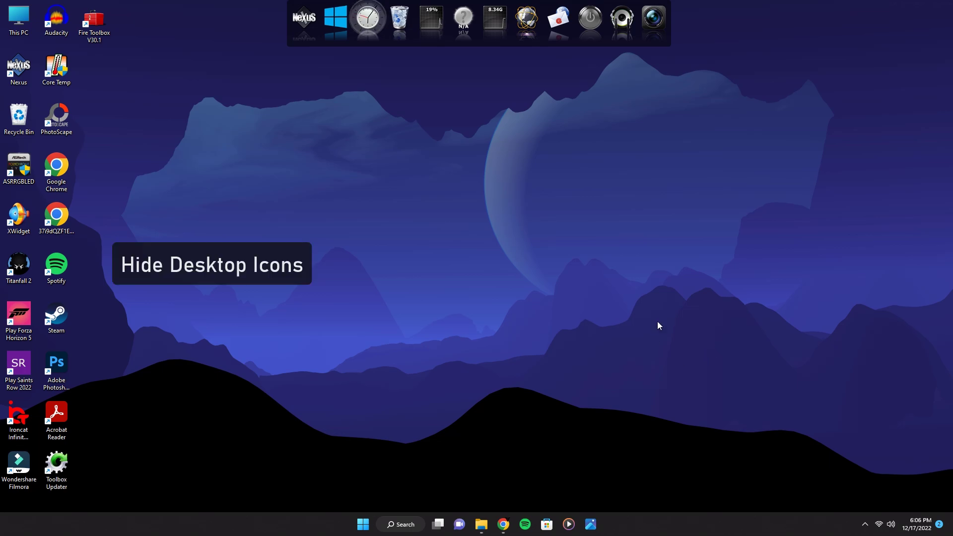
Hide all icons on the desktop.
{"action": "right_click", "coordinate": [652, 198]}
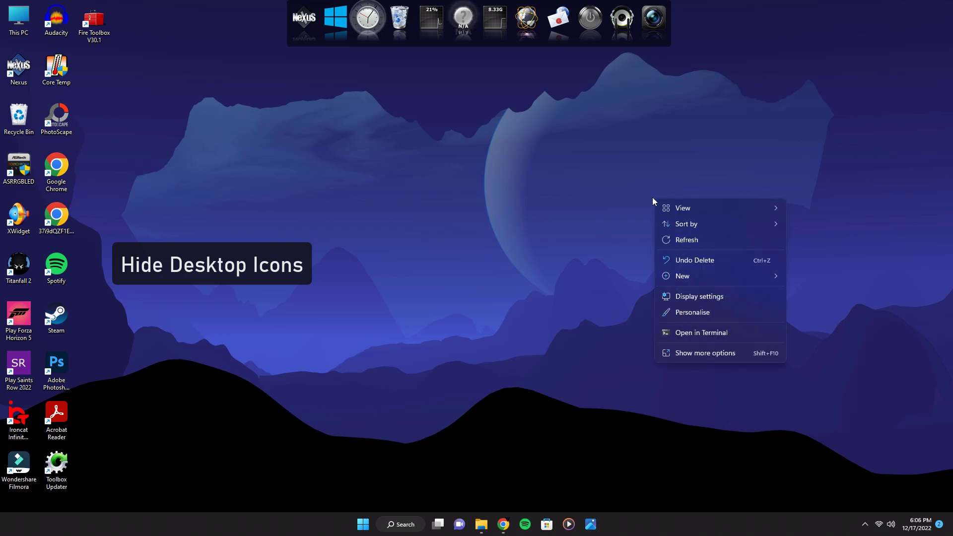
{"action": "mouse_move", "coordinate": [710, 209]}
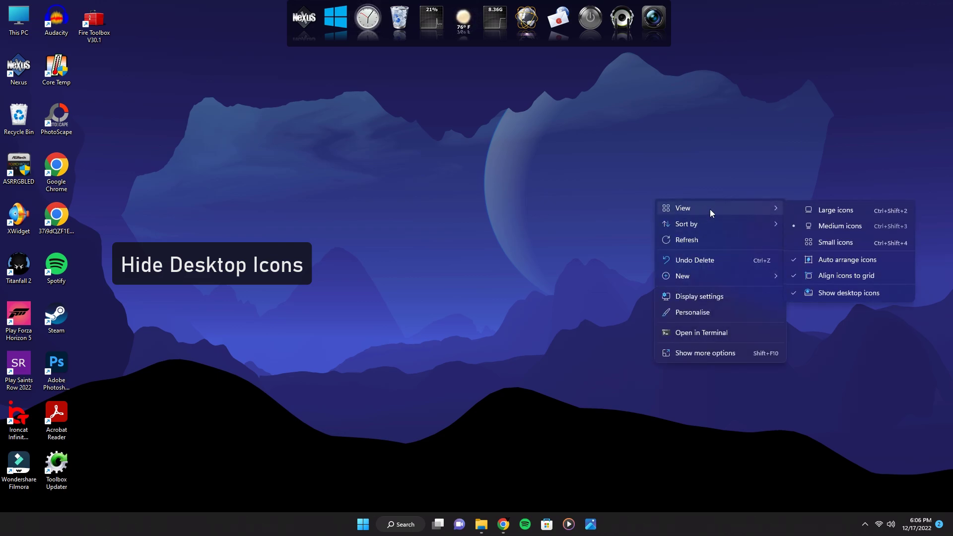
{"action": "left_click", "coordinate": [848, 292]}
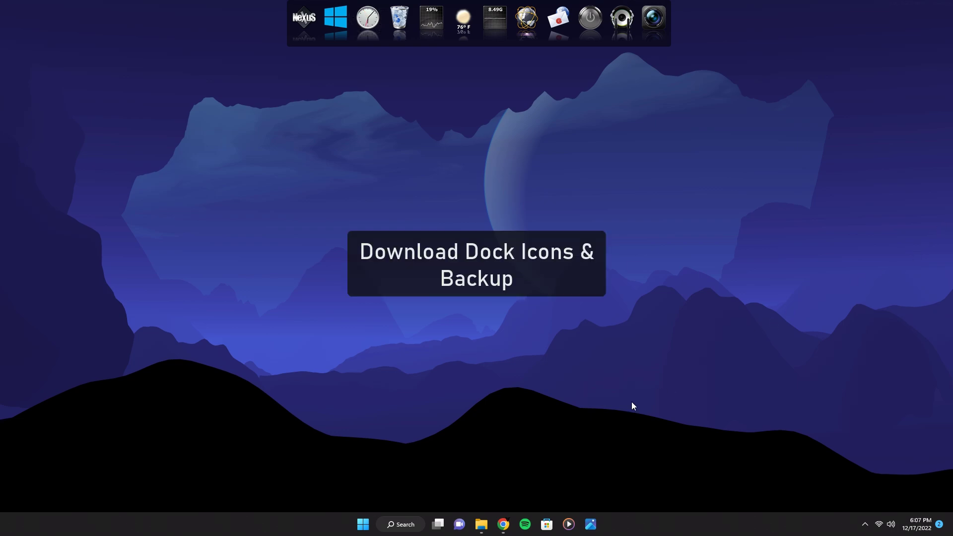
Switch to Chrome, download the 2023 Desktop Dock Icons & Backup archive from Google Drive, and show it in the Downloads folder.
{"action": "left_click", "coordinate": [502, 527]}
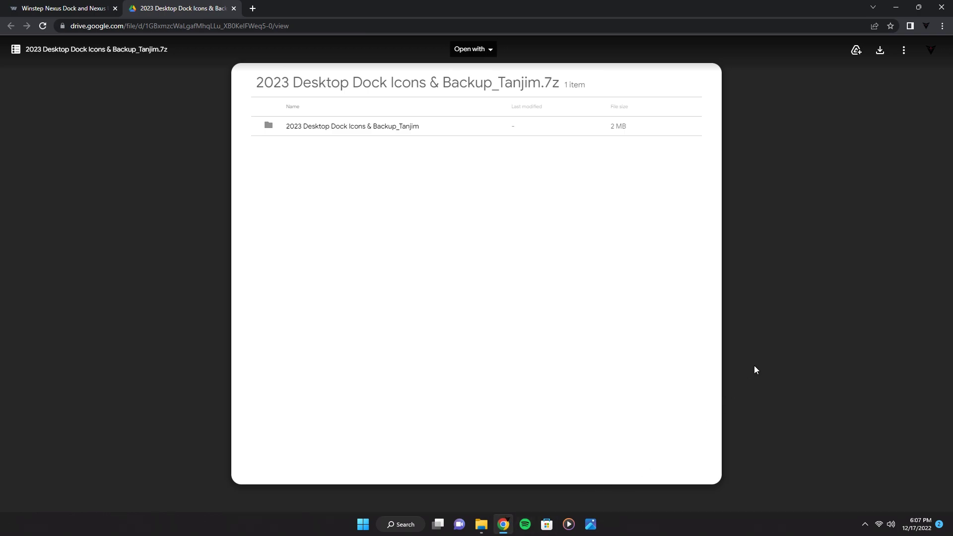
{"action": "left_click", "coordinate": [880, 50]}
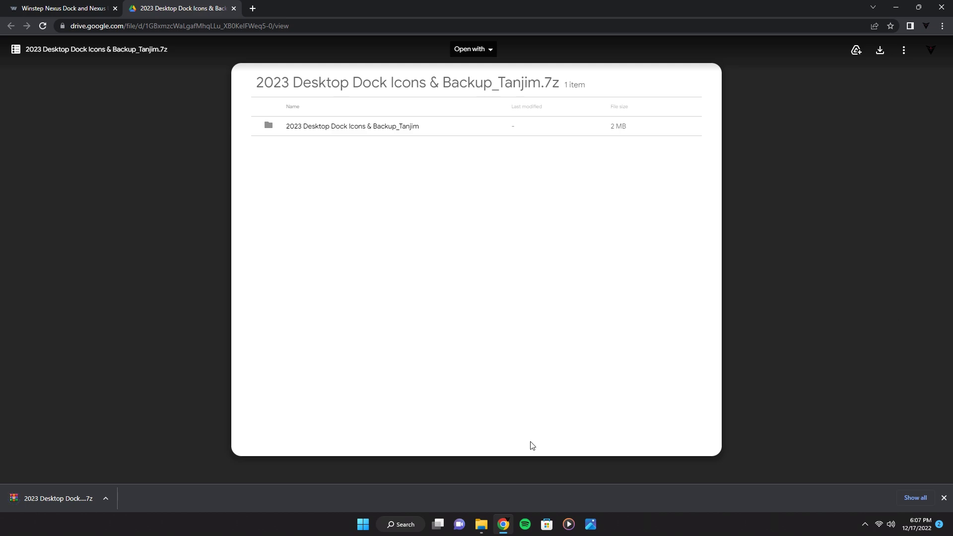
{"action": "left_click", "coordinate": [106, 498]}
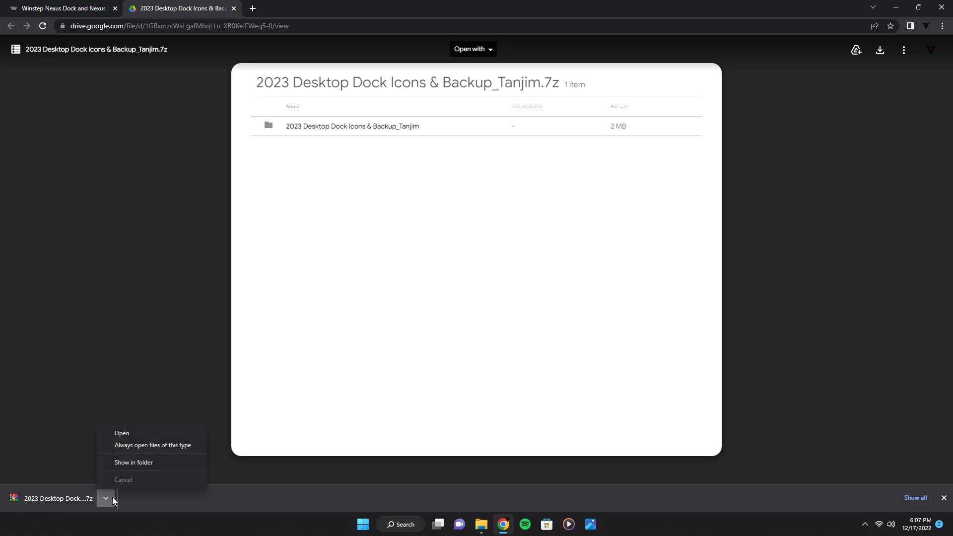
{"action": "left_click", "coordinate": [149, 463]}
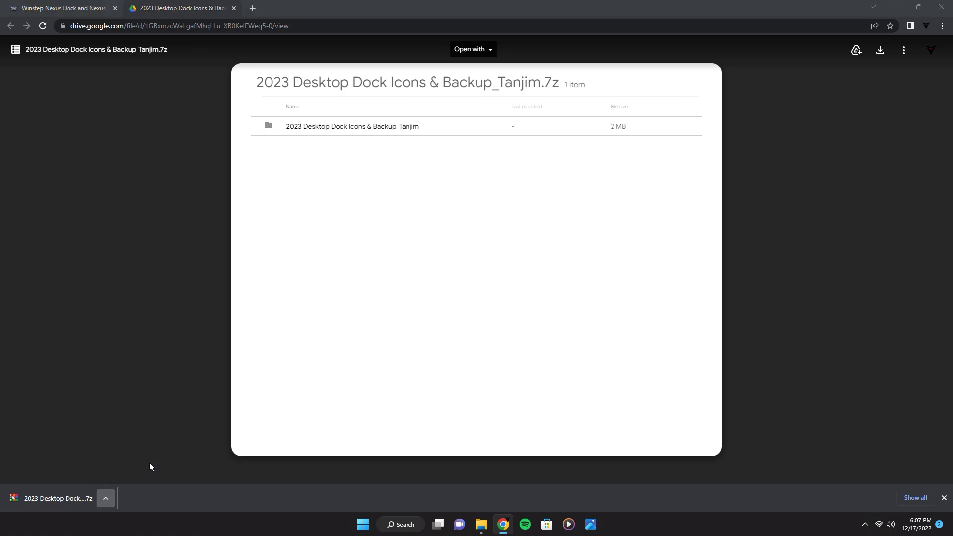
{"action": "left_click", "coordinate": [897, 4]}
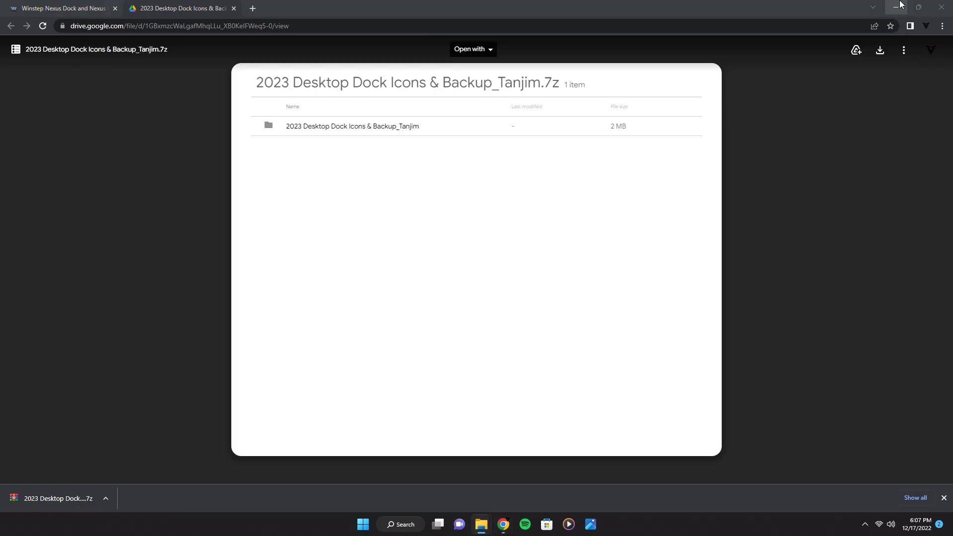
{"action": "left_click", "coordinate": [869, 45]}
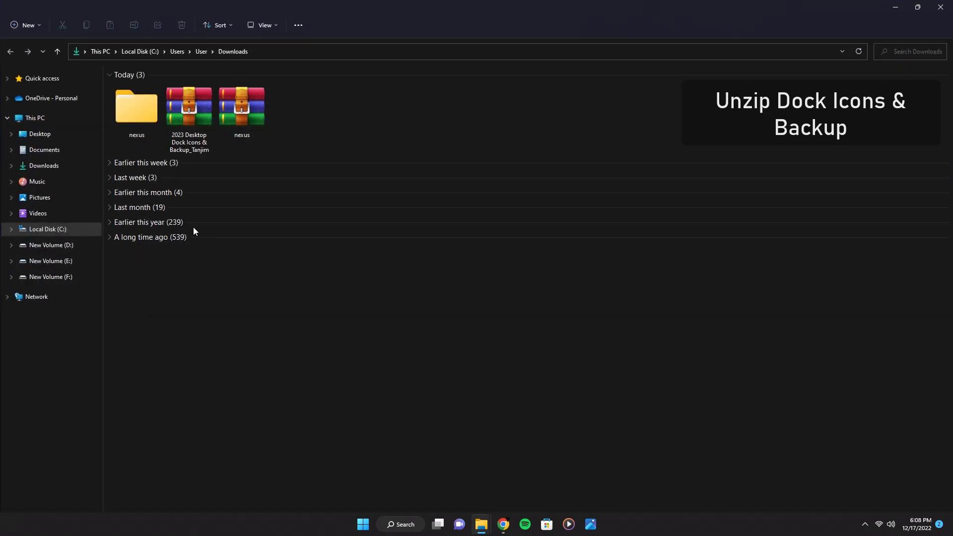
Extract the 2023 Desktop Dock Icons & Backup archive with 7-Zip into a folder of the same name.
{"action": "right_click", "coordinate": [186, 113]}
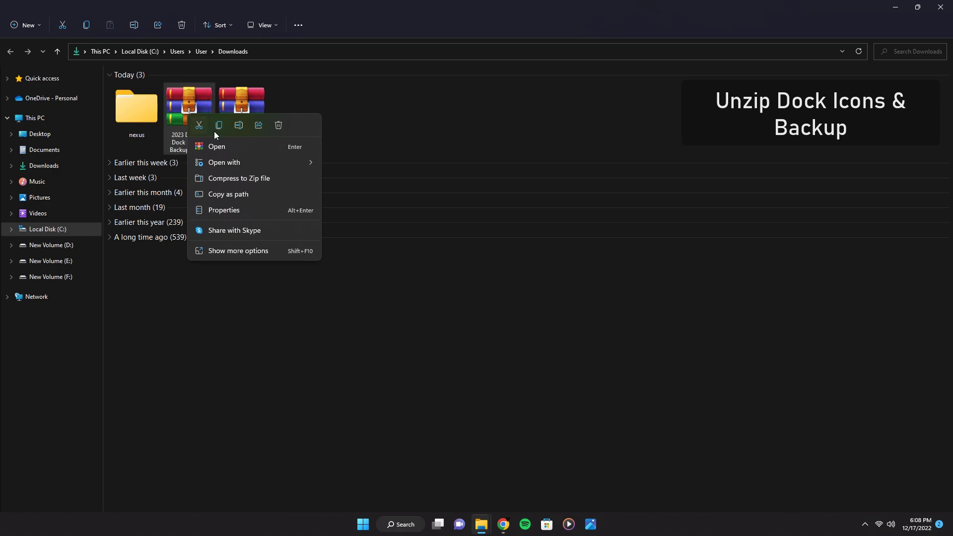
{"action": "left_click", "coordinate": [233, 250]}
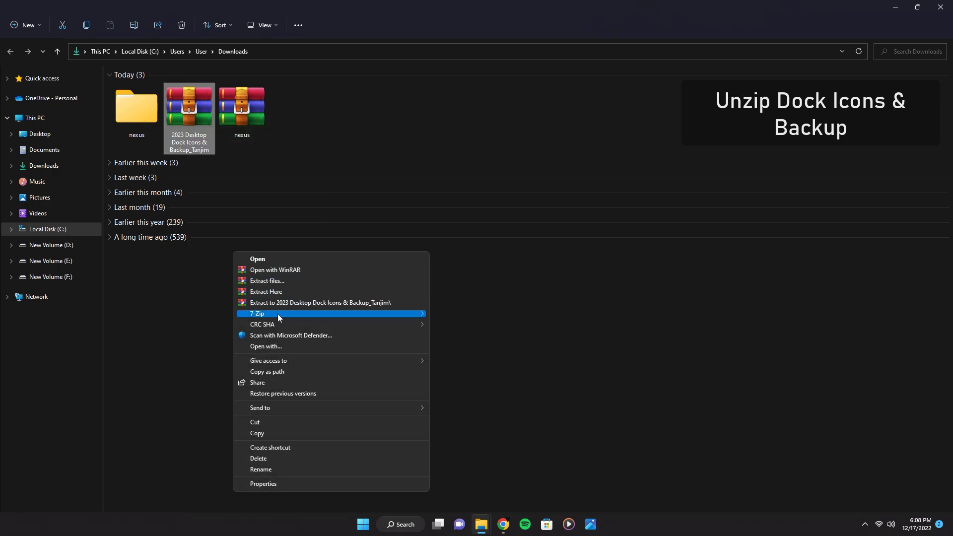
{"action": "mouse_move", "coordinate": [278, 313]}
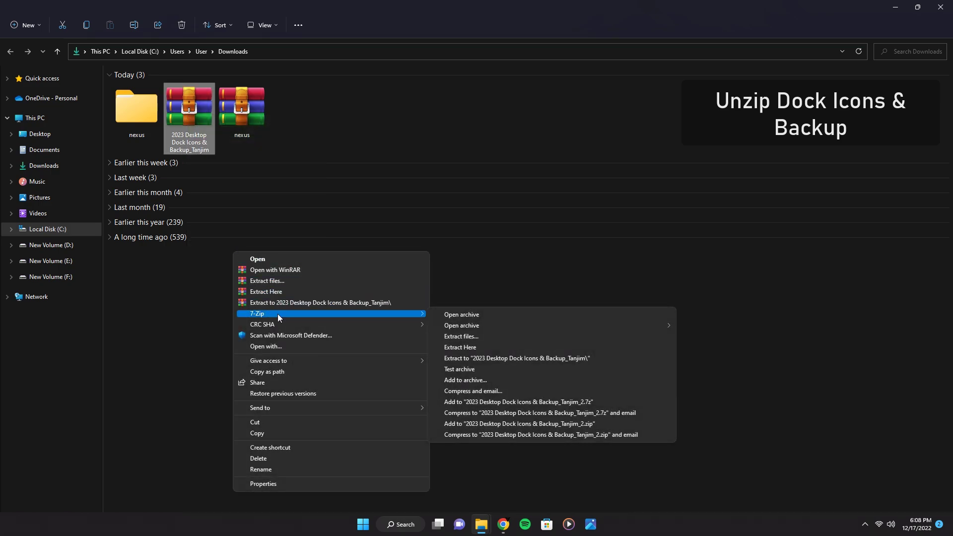
{"action": "left_click", "coordinate": [473, 358]}
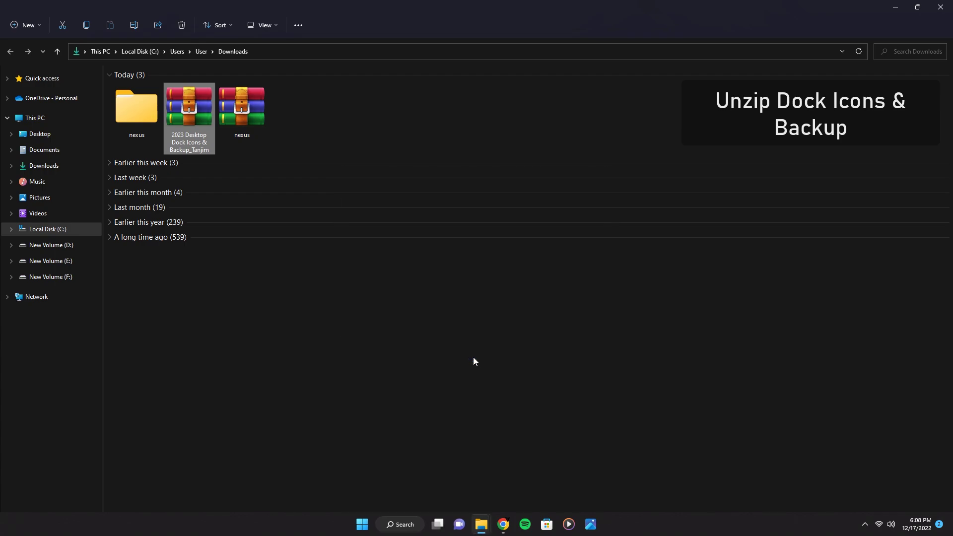
{"action": "left_click", "coordinate": [612, 354]}
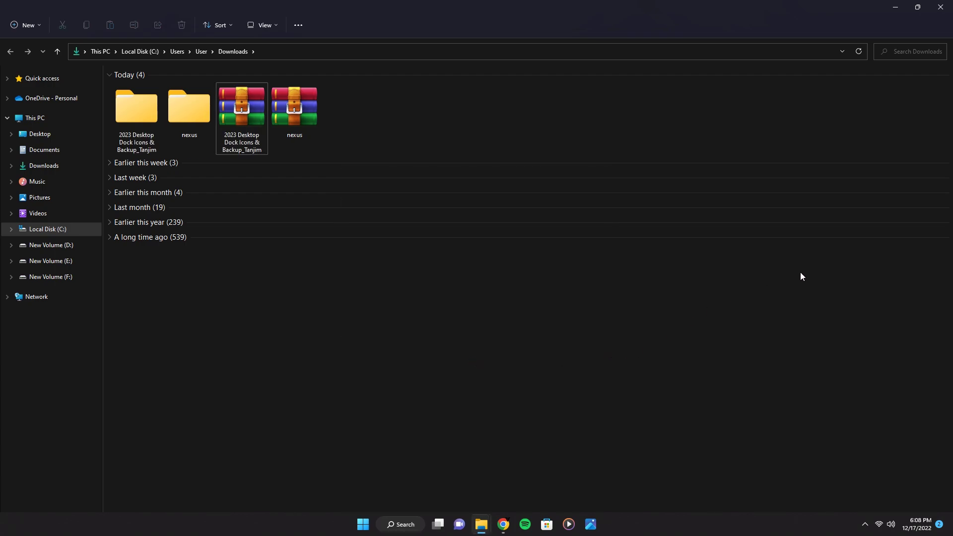
Restore the dock configuration from the wsbackup file in the extracted 2023 Desktop Dock Icons & Backup folder, and apply it.
{"action": "left_click", "coordinate": [898, 6]}
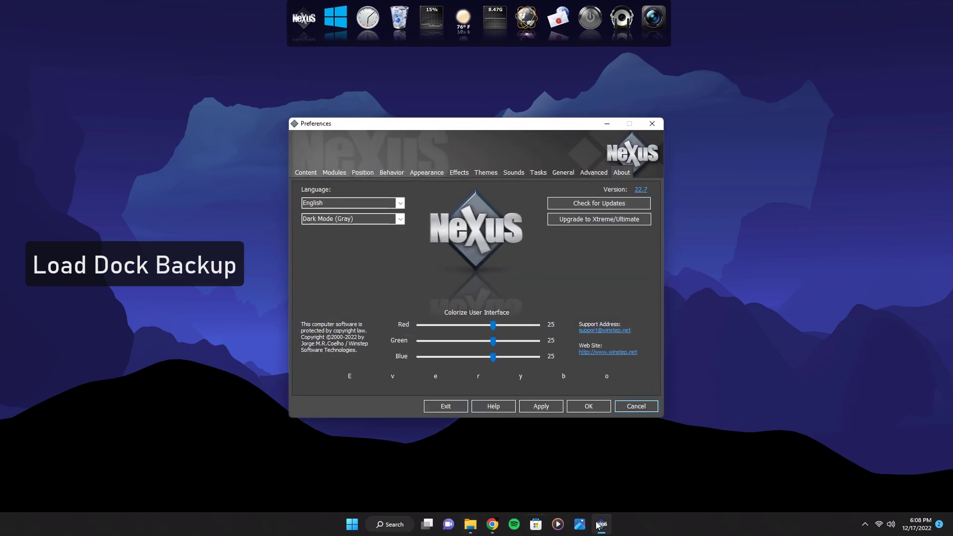
{"action": "left_click", "coordinate": [594, 172]}
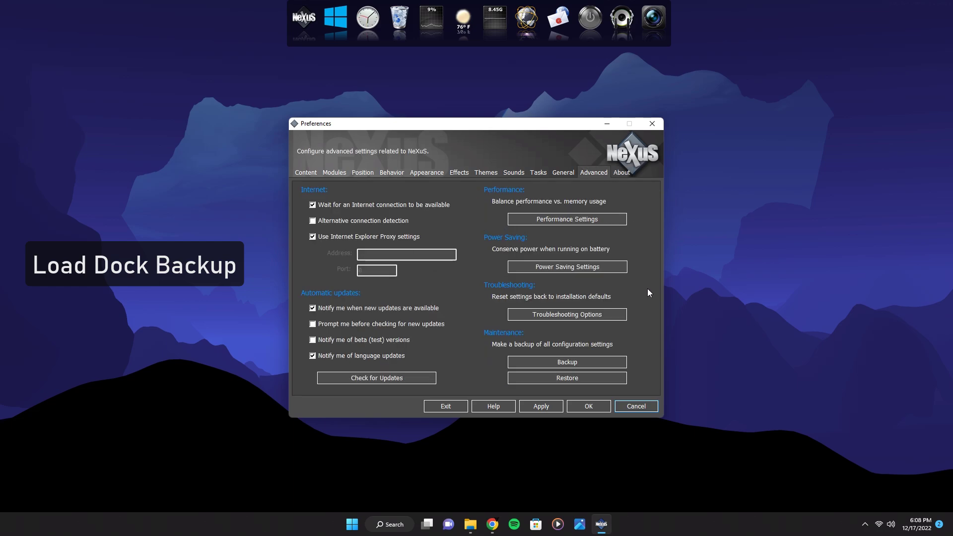
{"action": "left_click", "coordinate": [566, 377]}
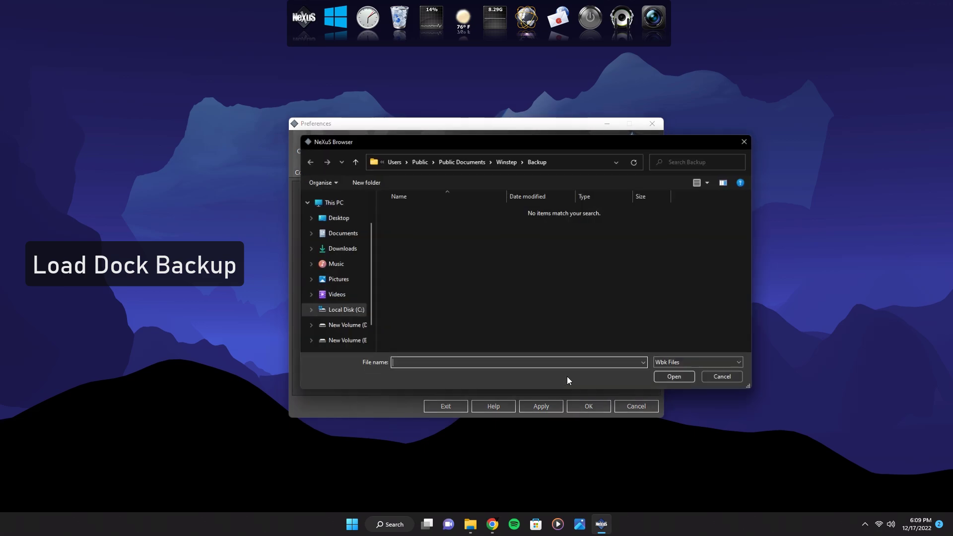
{"action": "left_click", "coordinate": [344, 249]}
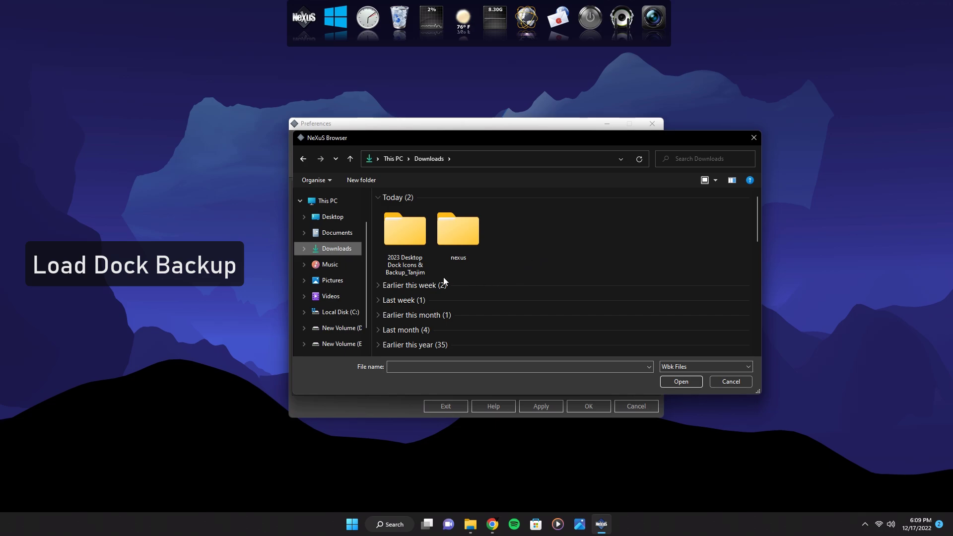
{"action": "double_click", "coordinate": [402, 250]}
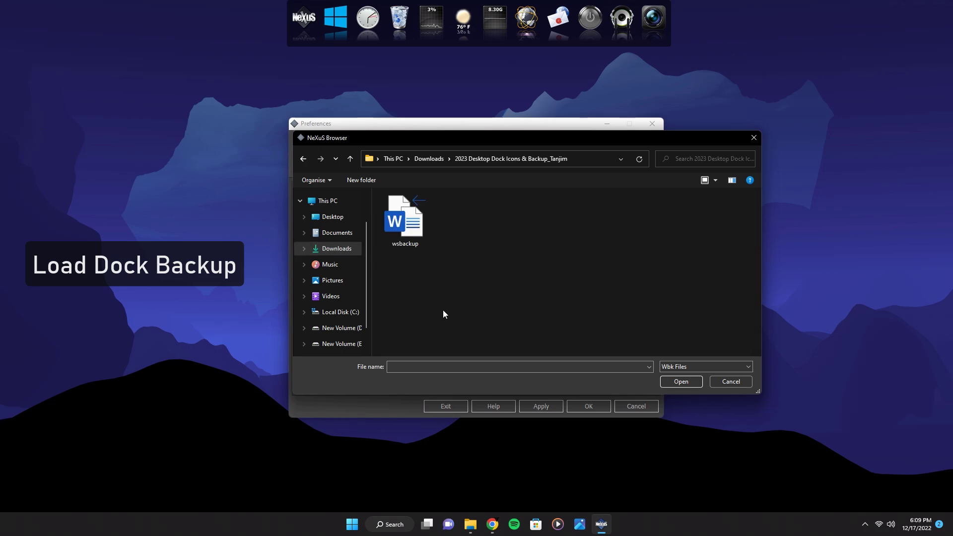
{"action": "left_click", "coordinate": [416, 231]}
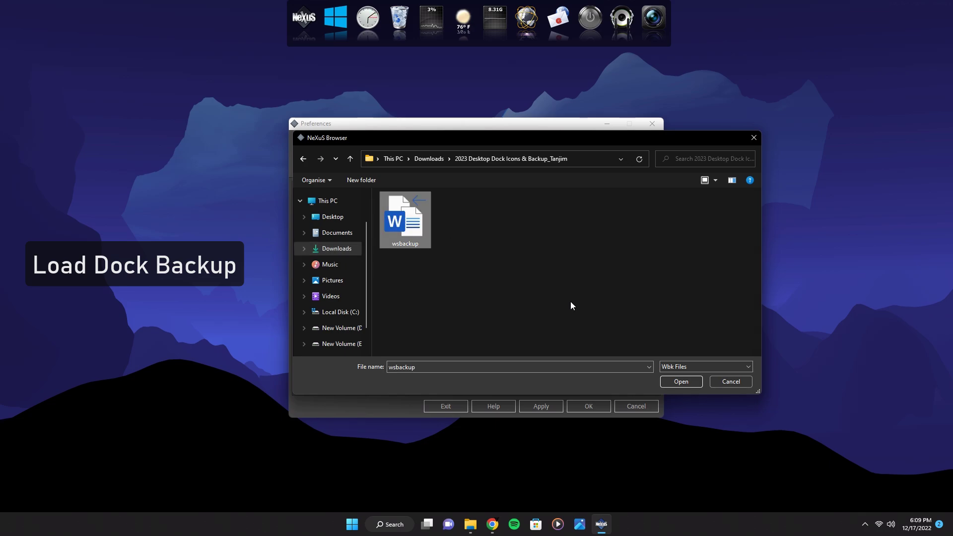
{"action": "left_click", "coordinate": [681, 382]}
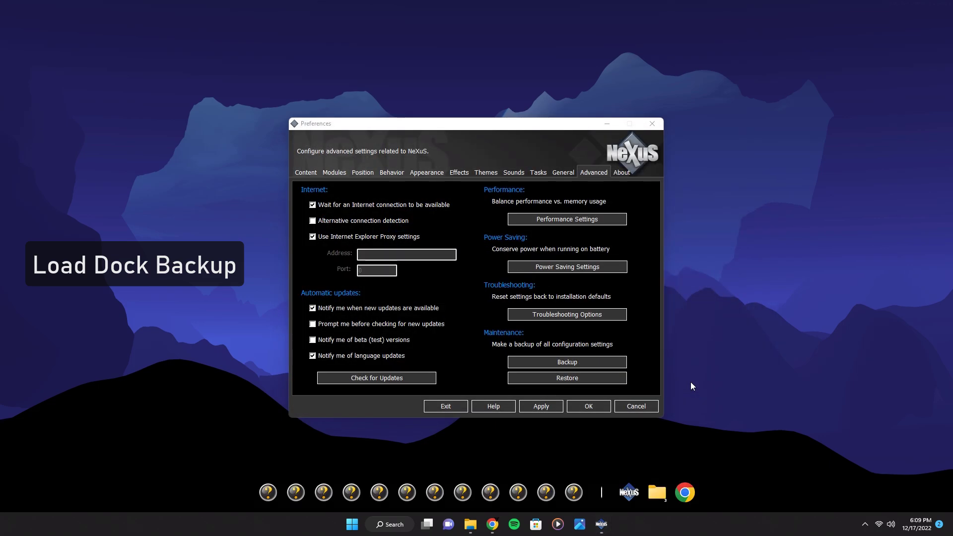
{"action": "left_click", "coordinate": [541, 406]}
{"action": "left_click", "coordinate": [601, 406]}
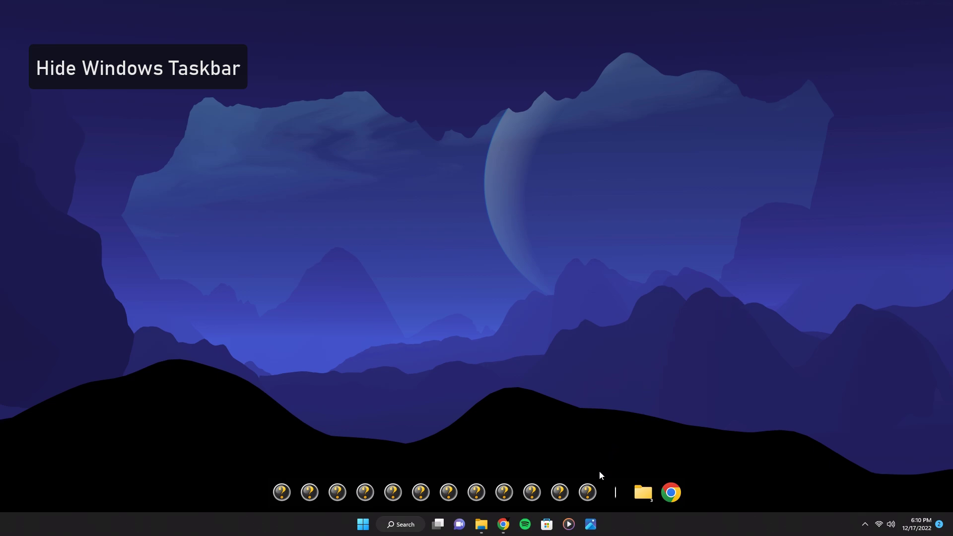
Enable Hide Windows taskbar in the general Nexus preferences and apply the change.
{"action": "right_click", "coordinate": [592, 487]}
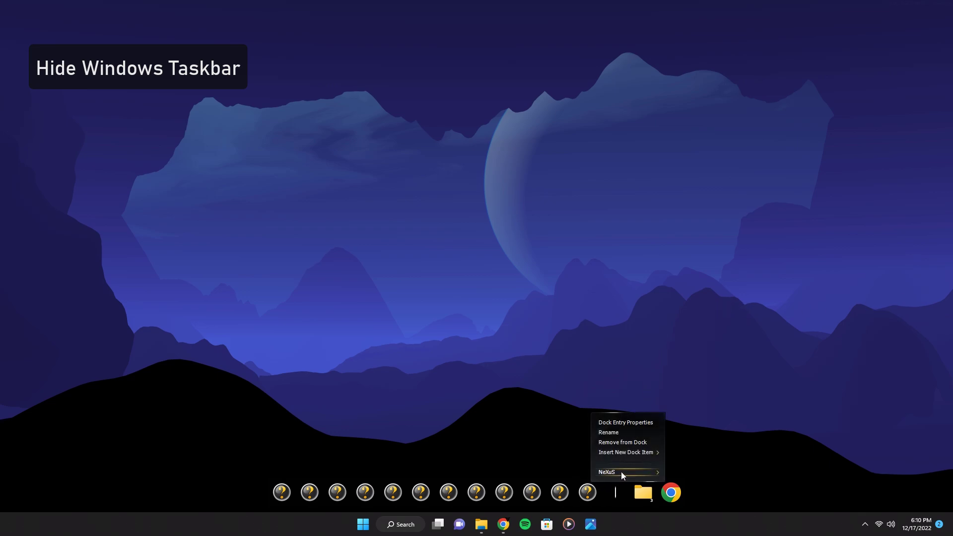
{"action": "mouse_move", "coordinate": [621, 471]}
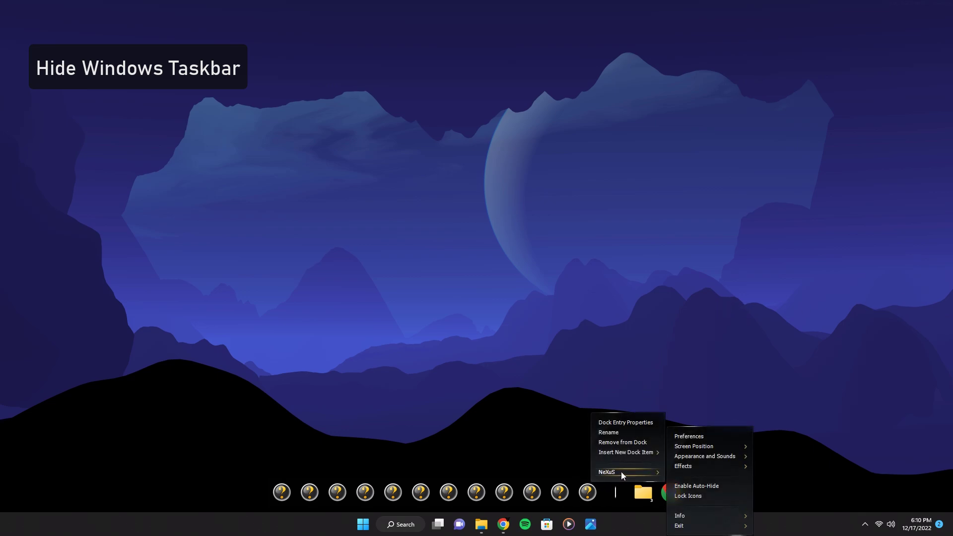
{"action": "left_click", "coordinate": [709, 436]}
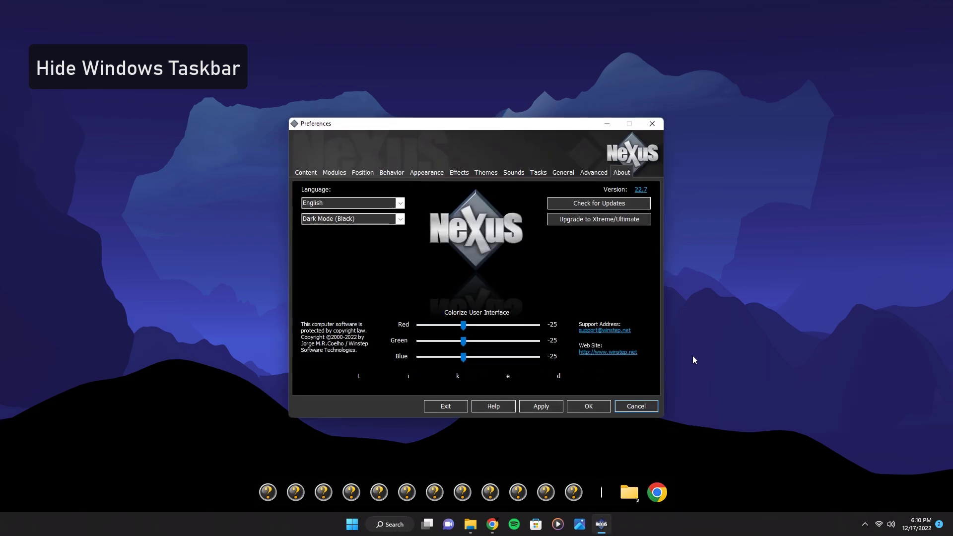
{"action": "left_click", "coordinate": [574, 173]}
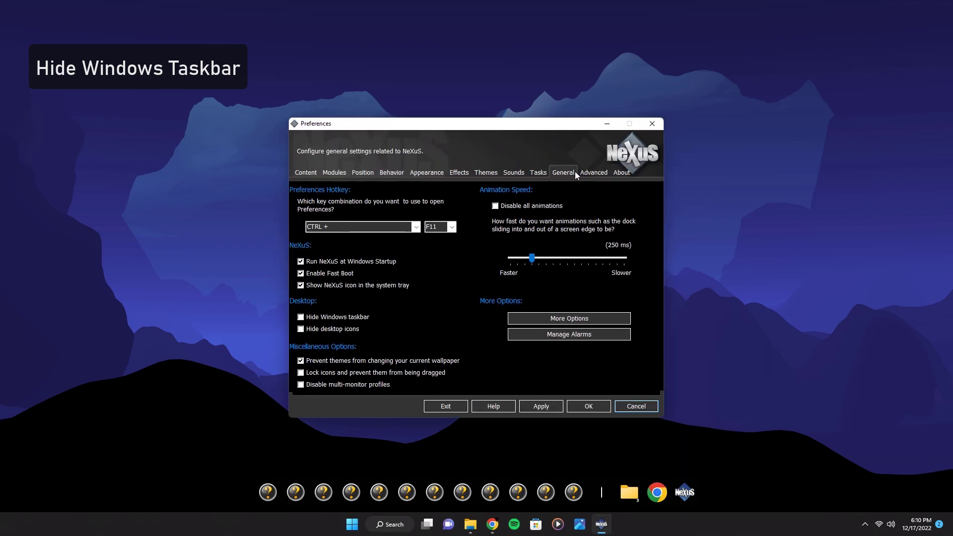
{"action": "left_click", "coordinate": [313, 318]}
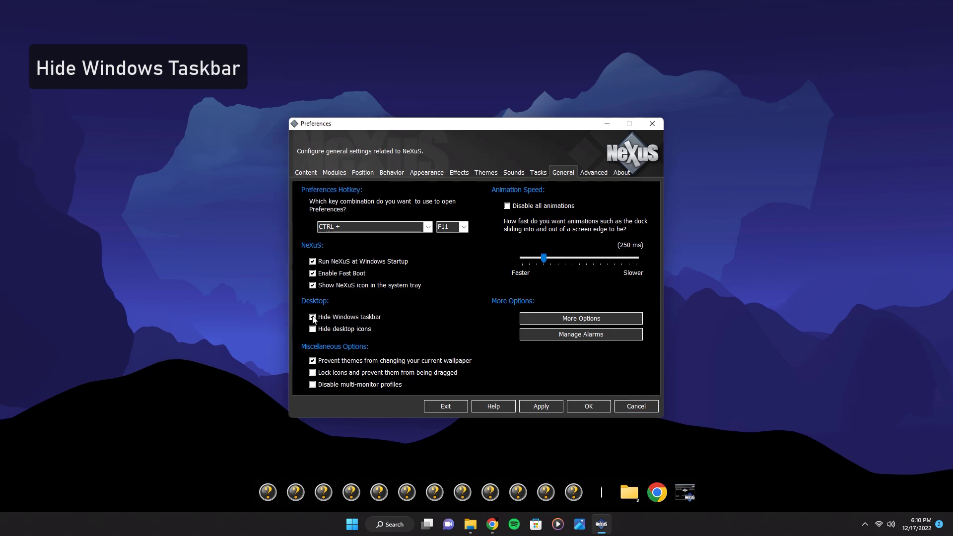
{"action": "left_click", "coordinate": [535, 404]}
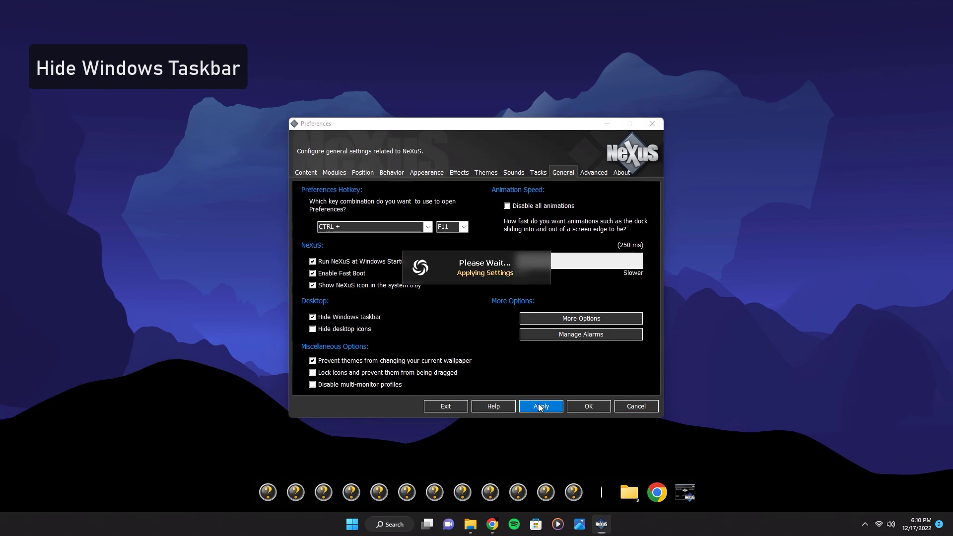
{"action": "left_click", "coordinate": [588, 406]}
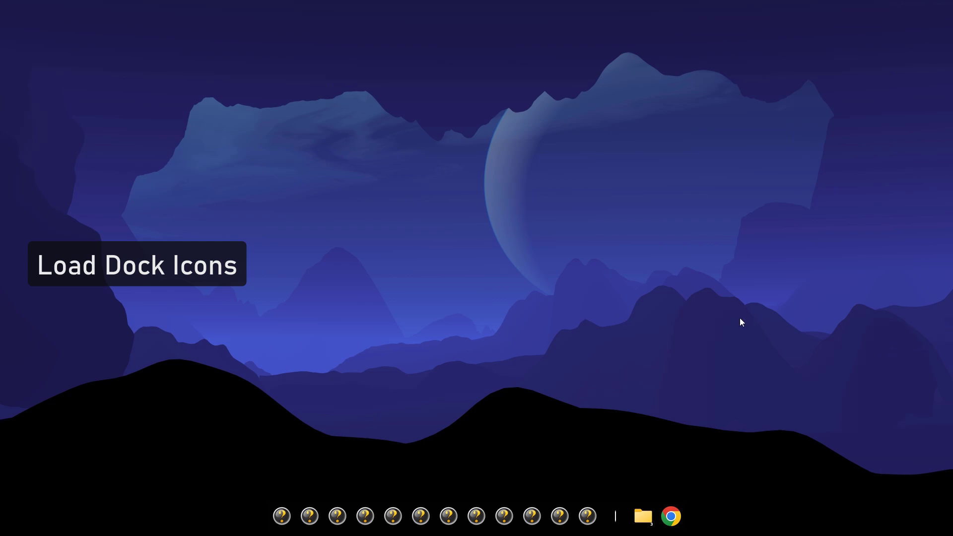
Change the Start Menu dock entry's icon to file a from the extracted 2023 Desktop Dock Icons & Backup folder.
{"action": "right_click", "coordinate": [282, 516]}
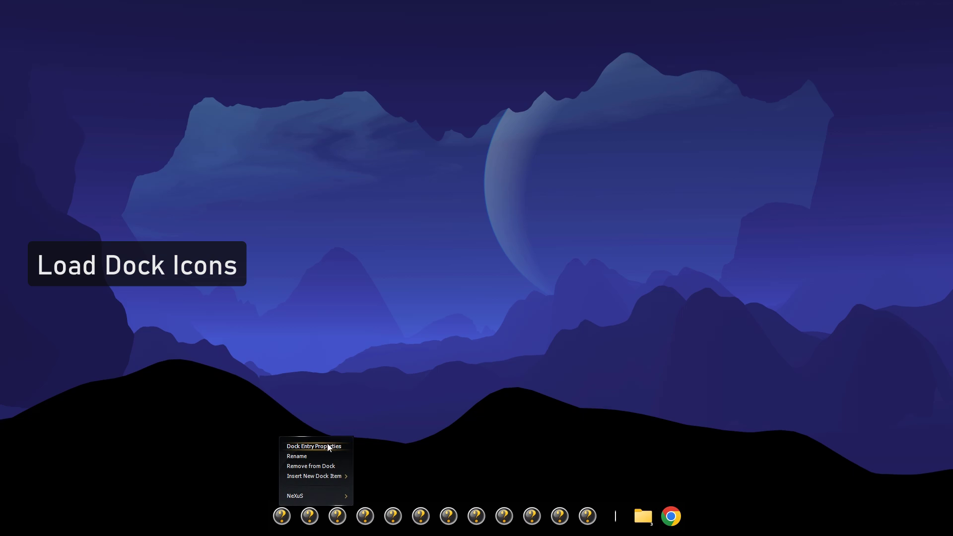
{"action": "left_click", "coordinate": [328, 444]}
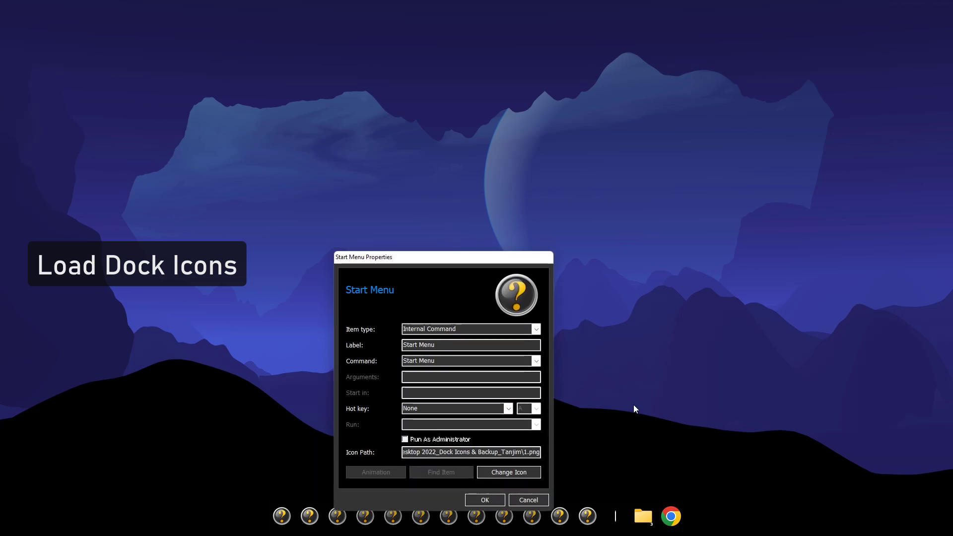
{"action": "left_click", "coordinate": [510, 472]}
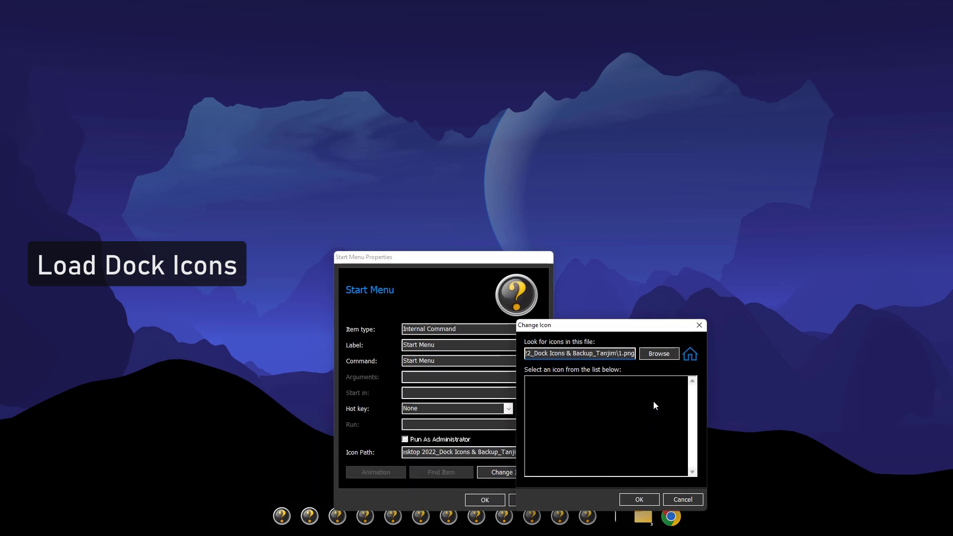
{"action": "left_click", "coordinate": [659, 353]}
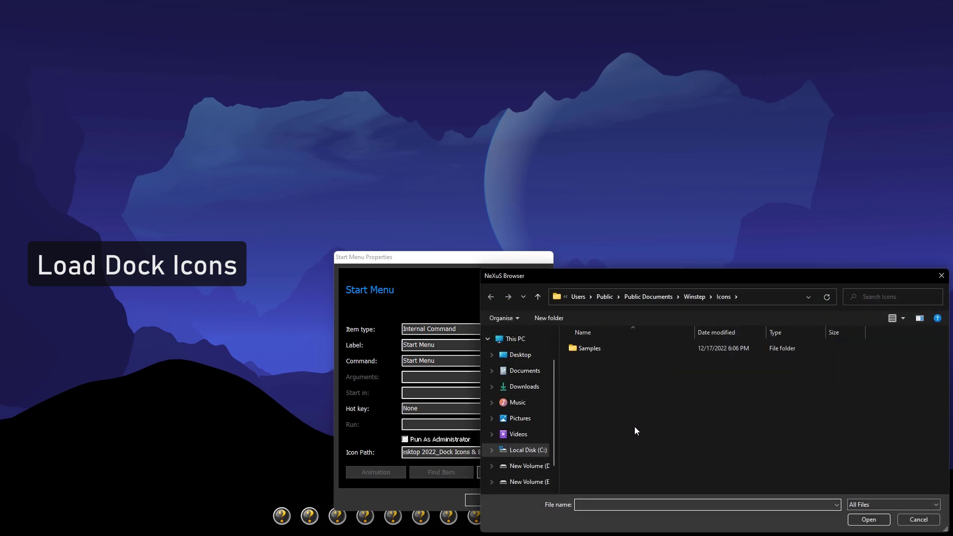
{"action": "left_click", "coordinate": [533, 388]}
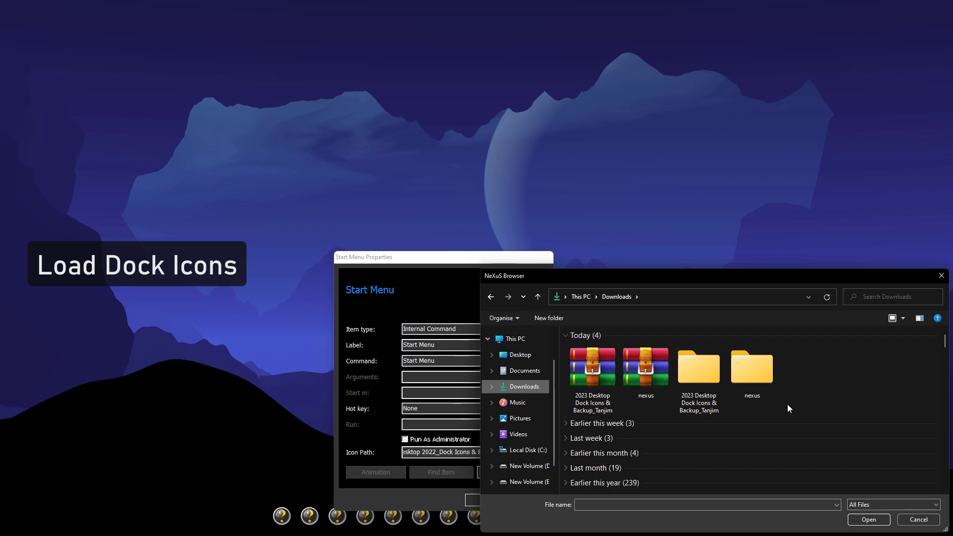
{"action": "double_click", "coordinate": [705, 382]}
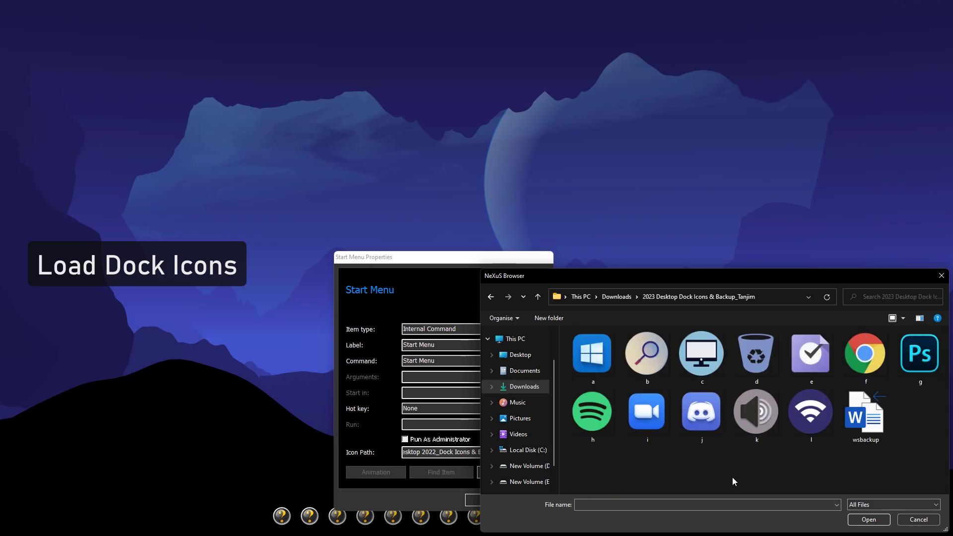
{"action": "left_click", "coordinate": [592, 353]}
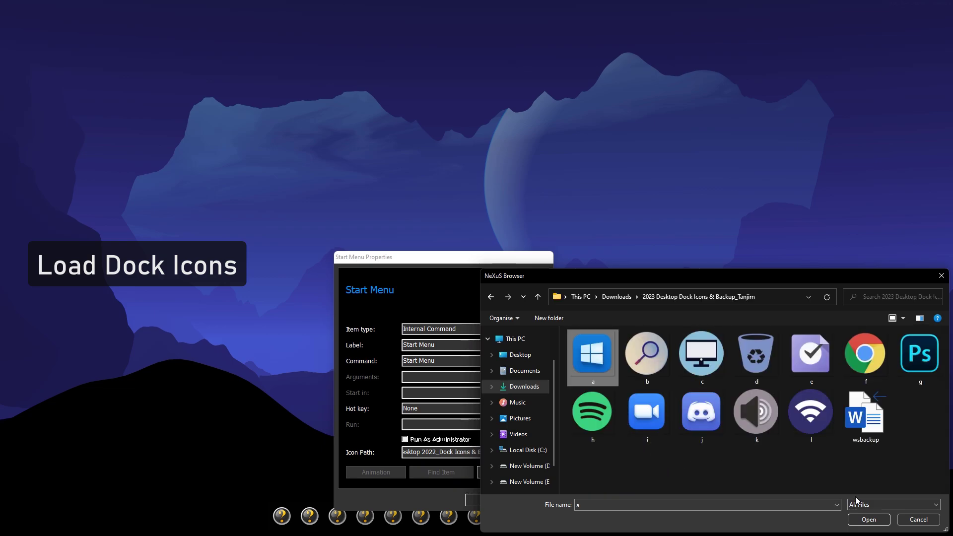
{"action": "left_click", "coordinate": [868, 519]}
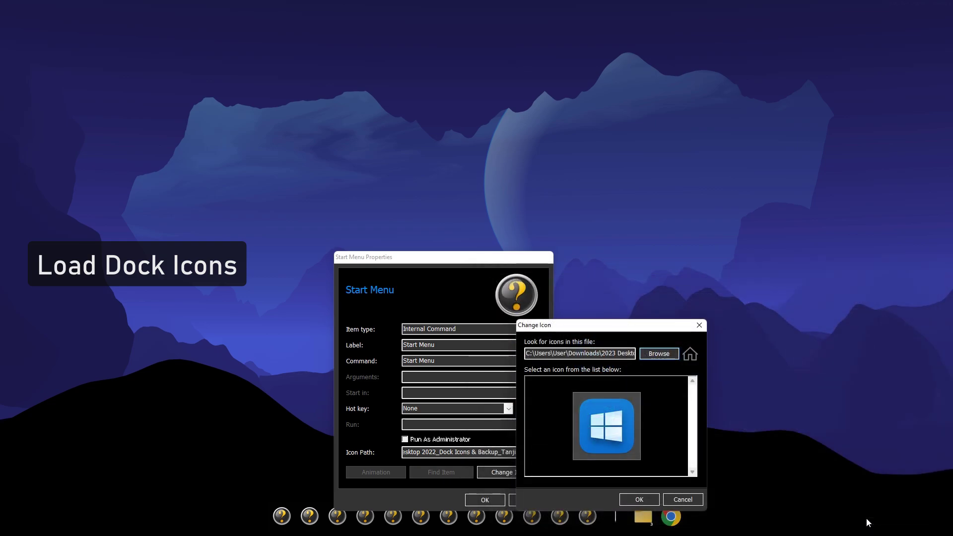
{"action": "left_click", "coordinate": [639, 499]}
{"action": "left_click", "coordinate": [492, 499]}
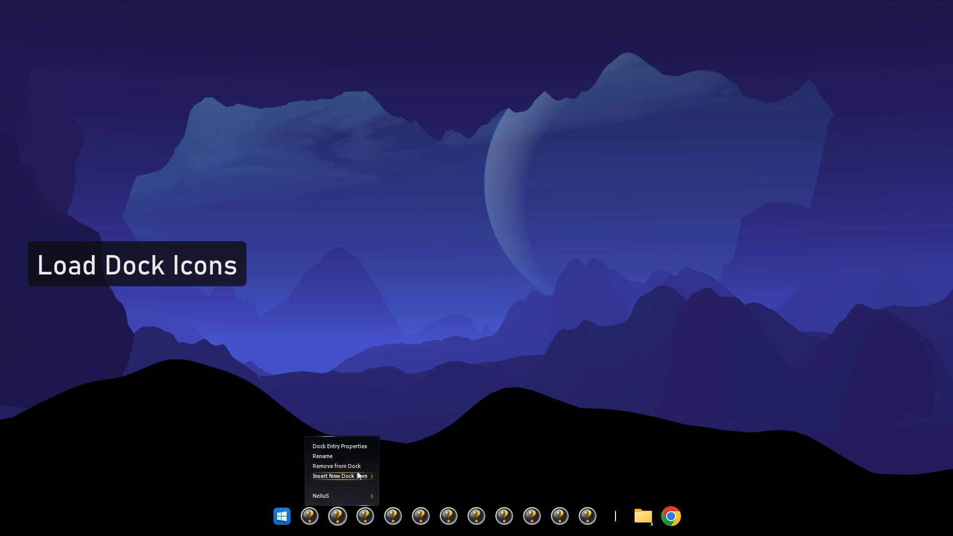
Change the Search dock entry's icon to file b from the extracted dock icons folder in Downloads.
{"action": "left_click", "coordinate": [358, 446]}
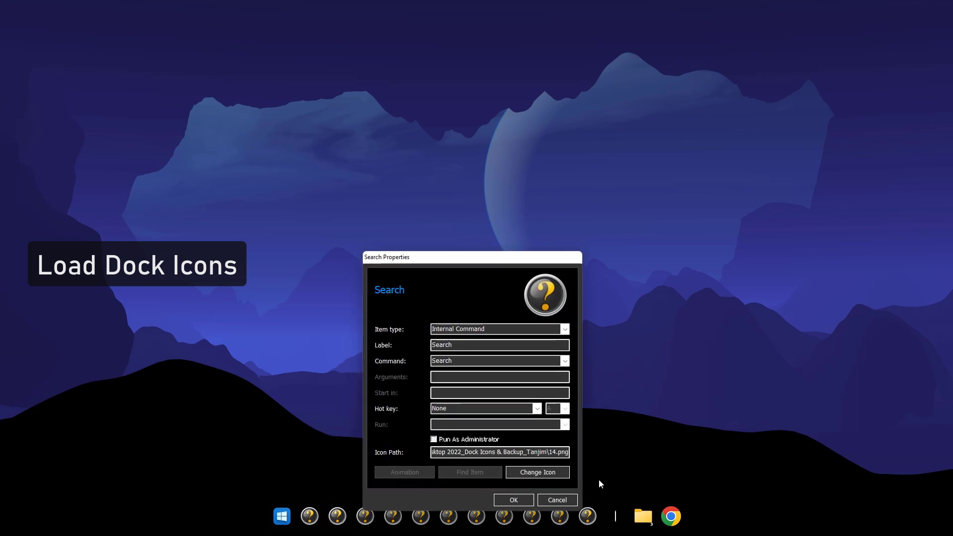
{"action": "left_click", "coordinate": [544, 473]}
{"action": "left_click", "coordinate": [691, 353]}
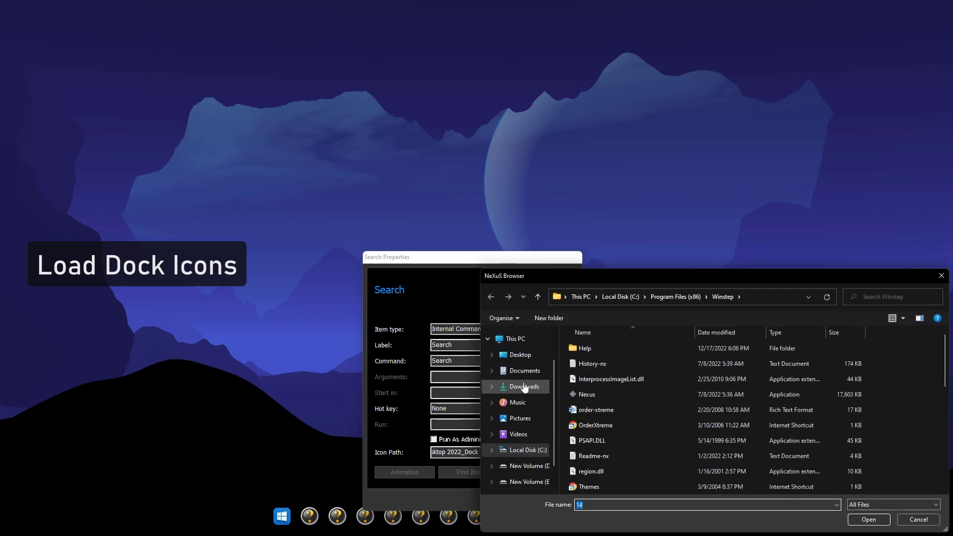
{"action": "left_click", "coordinate": [527, 388]}
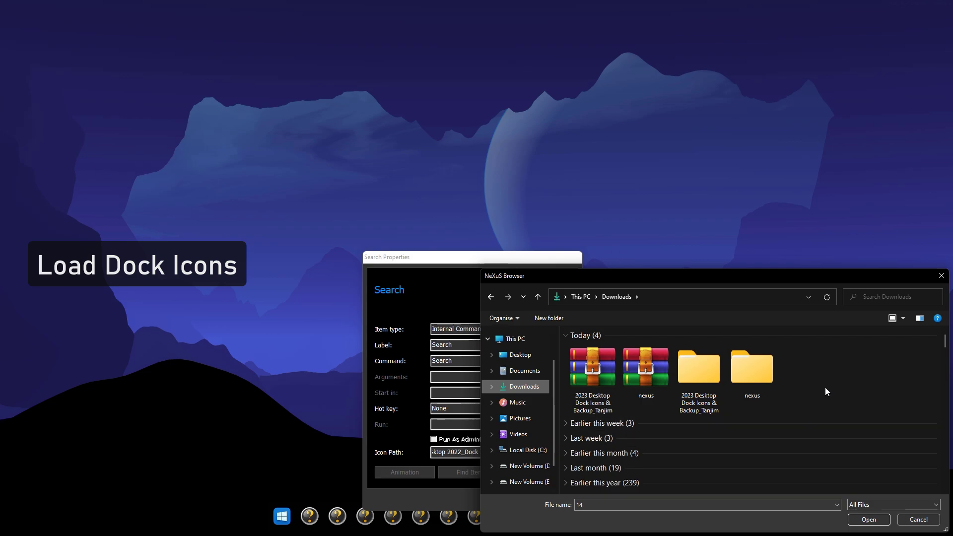
{"action": "double_click", "coordinate": [698, 388]}
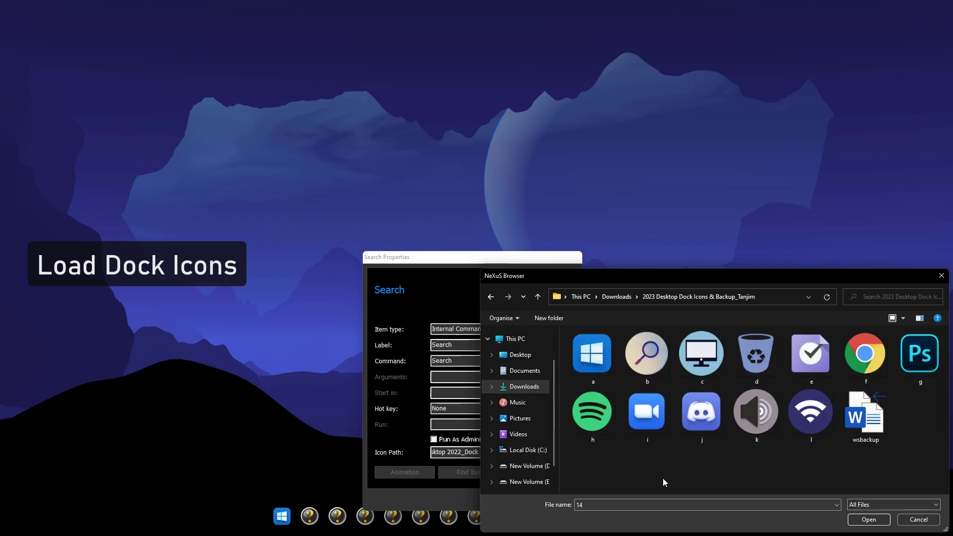
{"action": "left_click", "coordinate": [642, 352]}
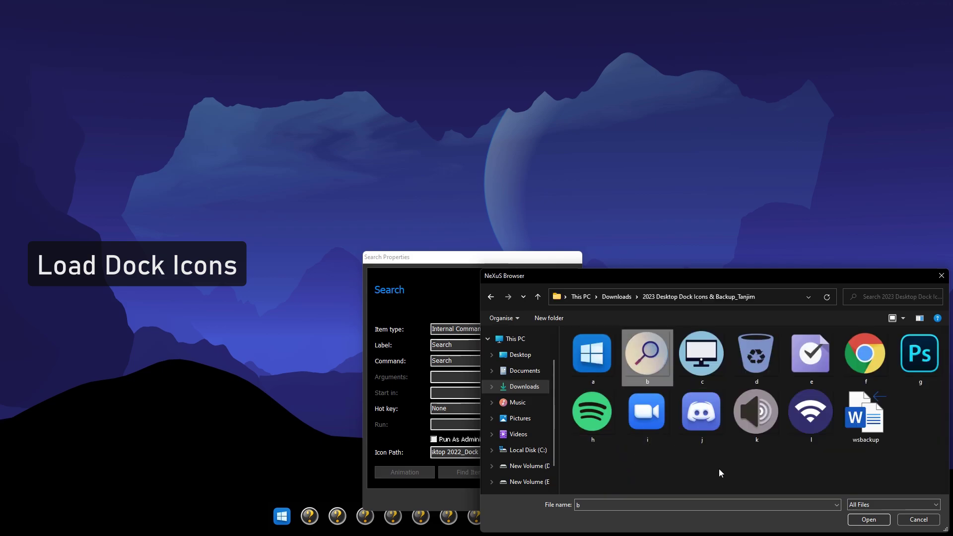
{"action": "left_click", "coordinate": [869, 519]}
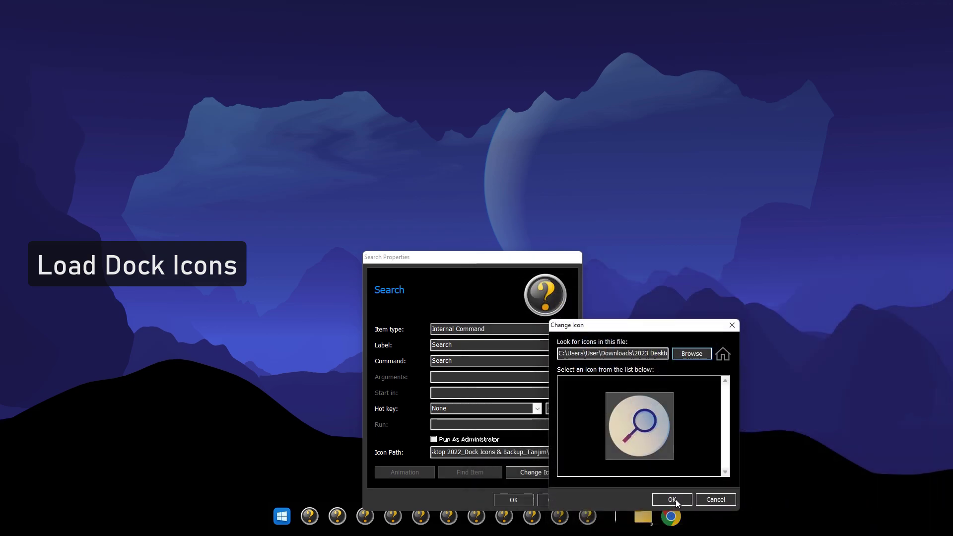
{"action": "left_click", "coordinate": [675, 499]}
{"action": "left_click", "coordinate": [511, 500]}
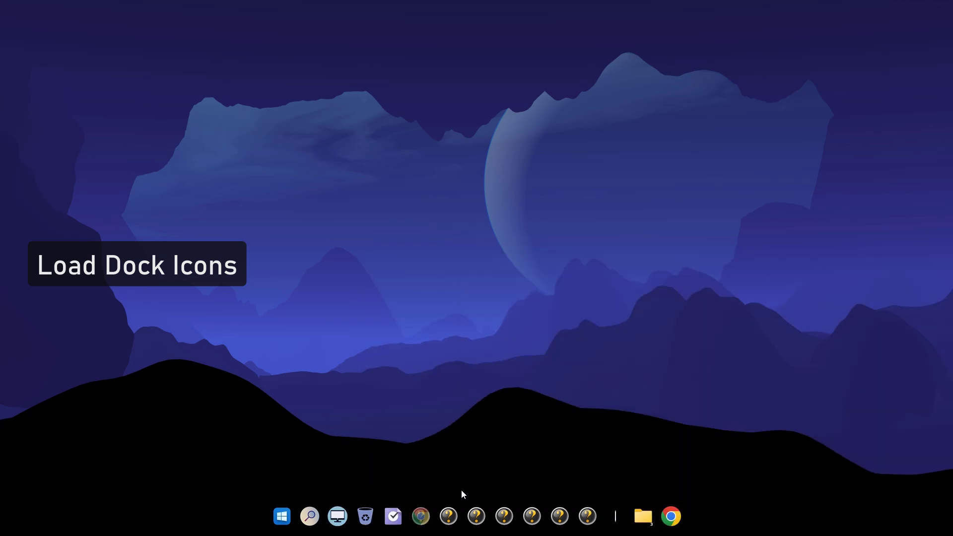
Replace the remaining question-mark dock icons, from Photoshop through Discord to Wi-Fi, with their matching files from the extracted icons folder.
{"action": "right_click", "coordinate": [449, 516]}
{"action": "left_click", "coordinate": [778, 500]}
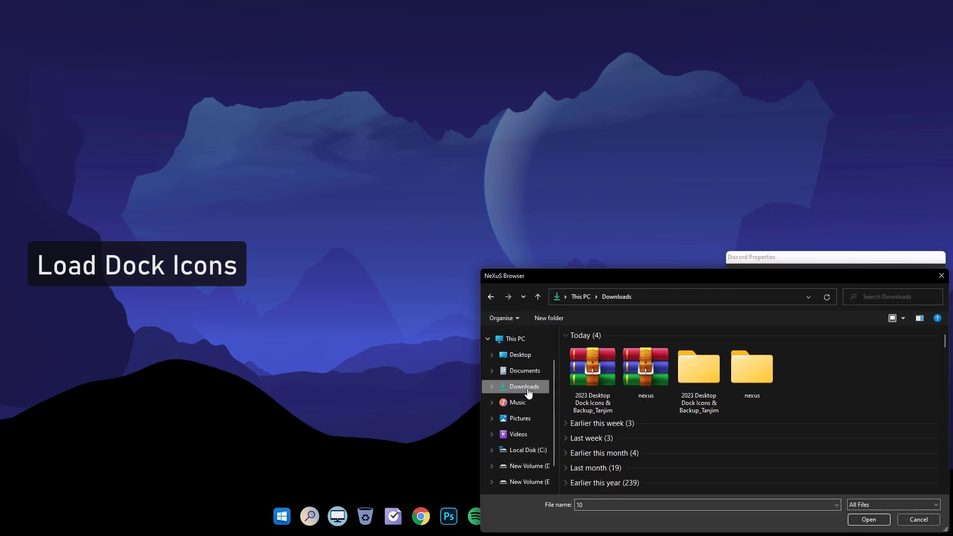
{"action": "left_click", "coordinate": [528, 390]}
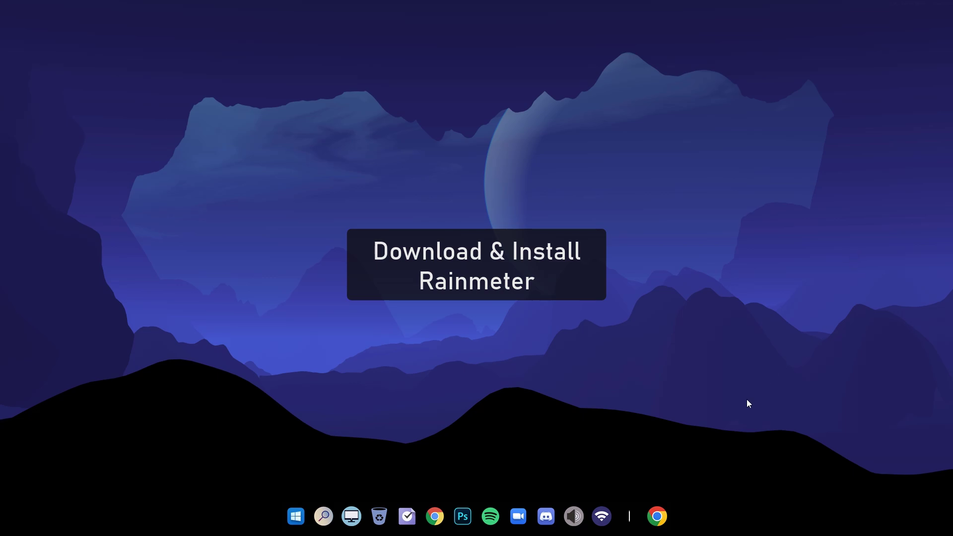
Switch to Chrome and download the Rainmeter 4.5.16 release from rainmeter.net.
{"action": "left_click", "coordinate": [658, 513]}
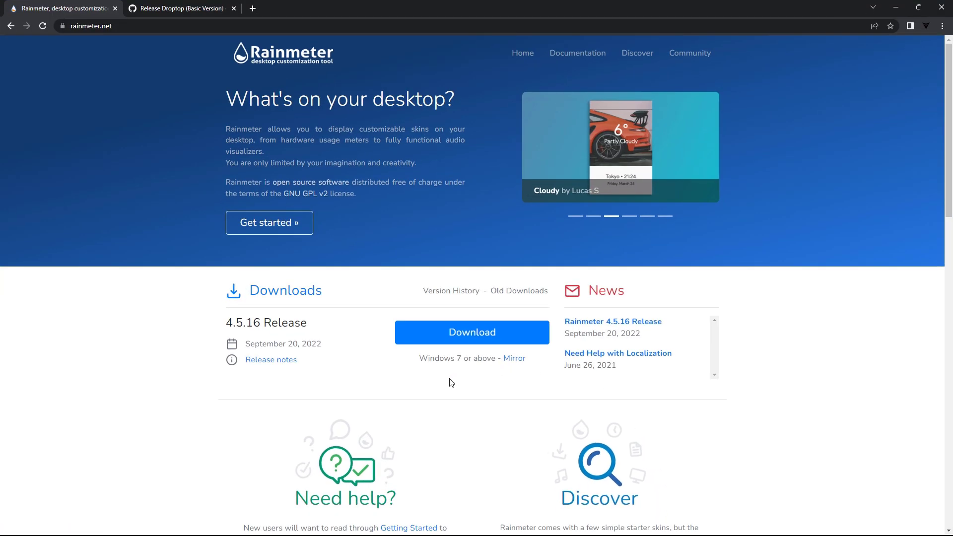
{"action": "left_click", "coordinate": [465, 346]}
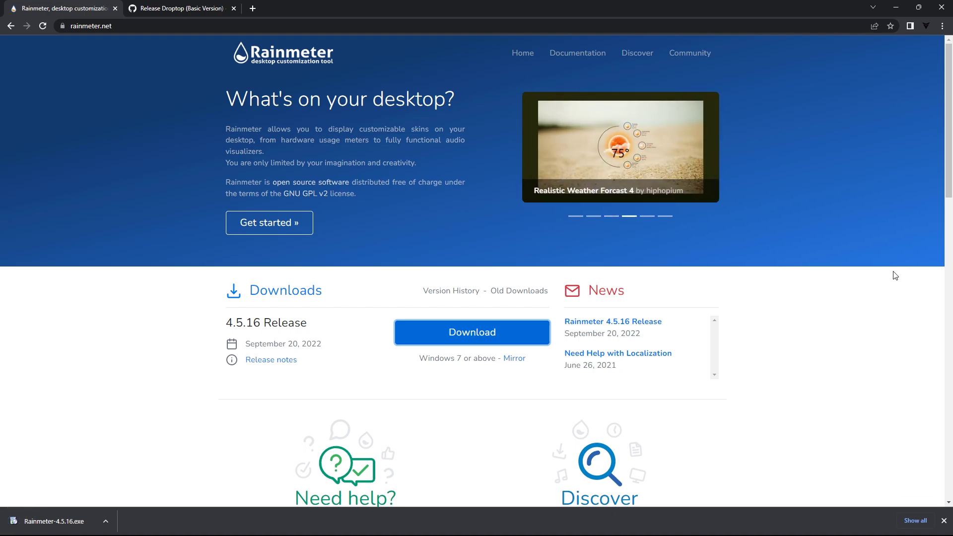
Run the downloaded Rainmeter-4.5.16.exe and complete a standard installation in English, launching Rainmeter at the end.
{"action": "left_click", "coordinate": [106, 521]}
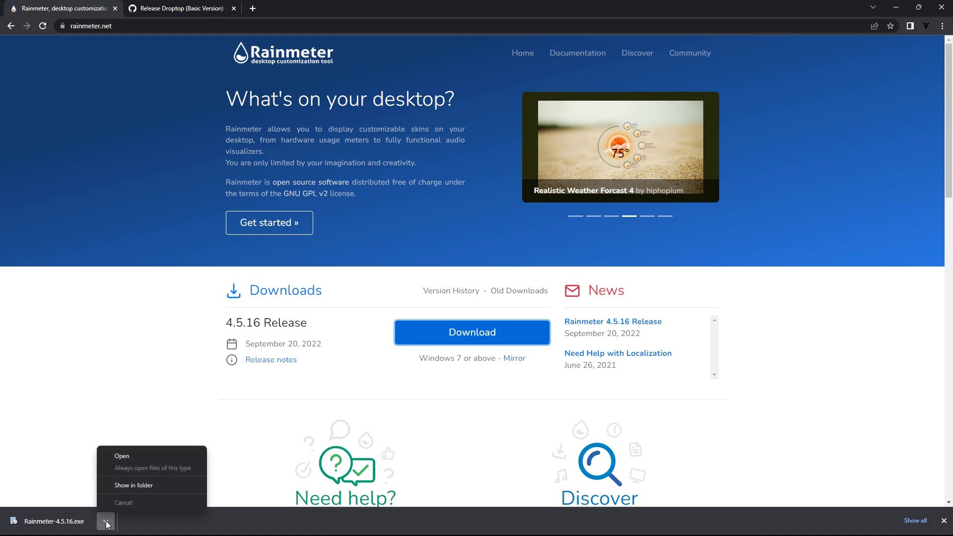
{"action": "left_click", "coordinate": [139, 454]}
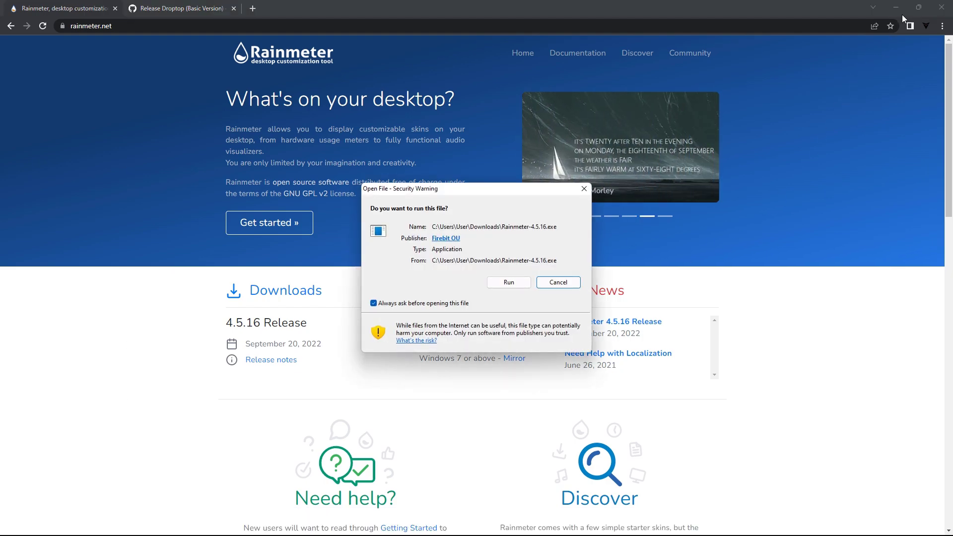
{"action": "left_click", "coordinate": [896, 8]}
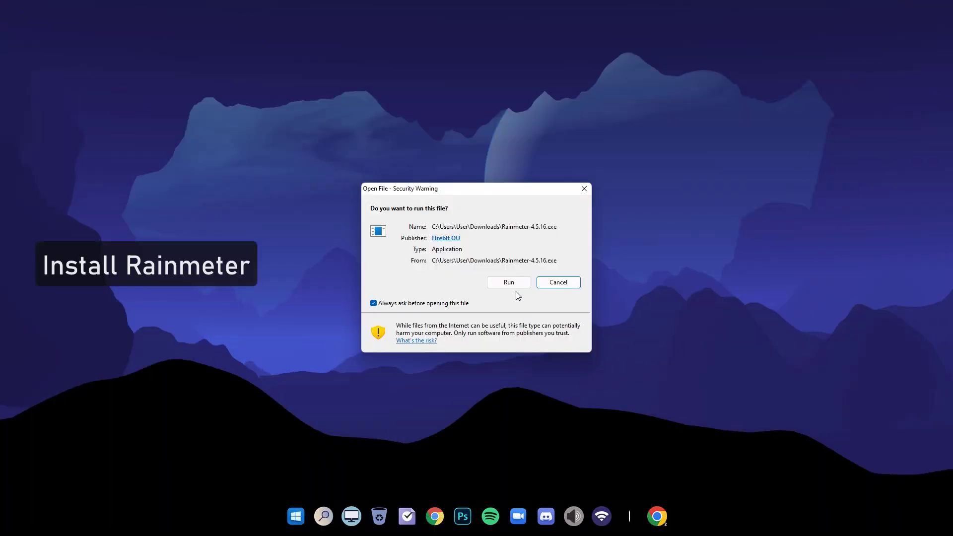
{"action": "left_click", "coordinate": [509, 284]}
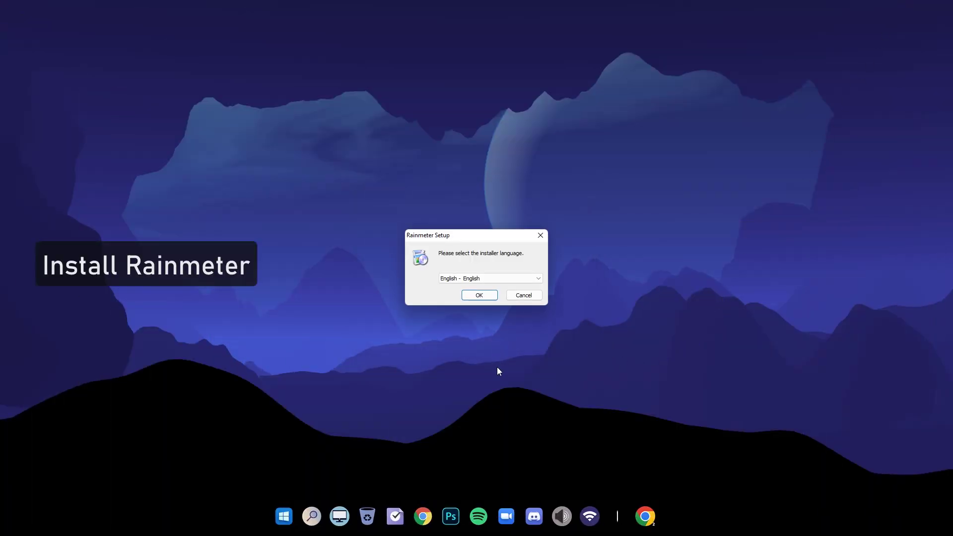
{"action": "left_click", "coordinate": [481, 296]}
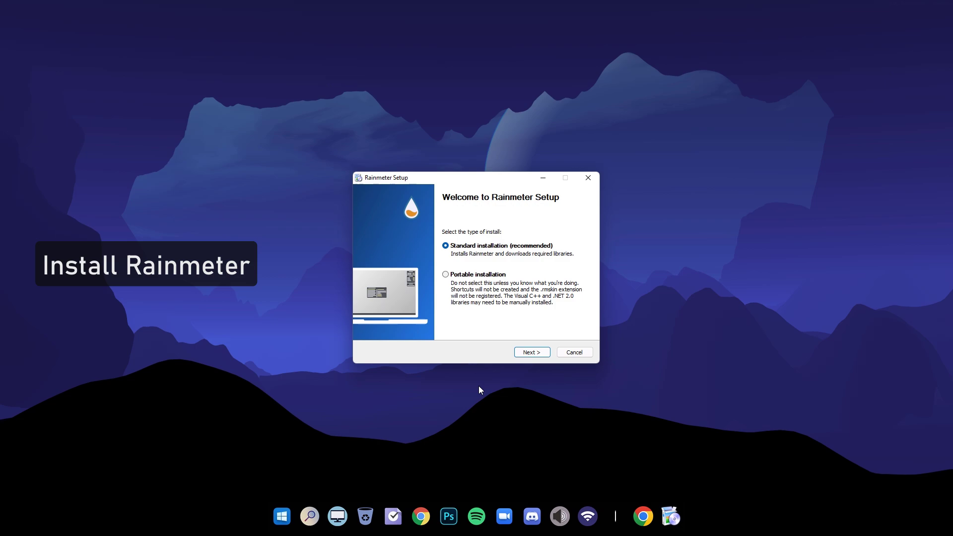
{"action": "left_click", "coordinate": [528, 355]}
{"action": "left_click", "coordinate": [532, 352]}
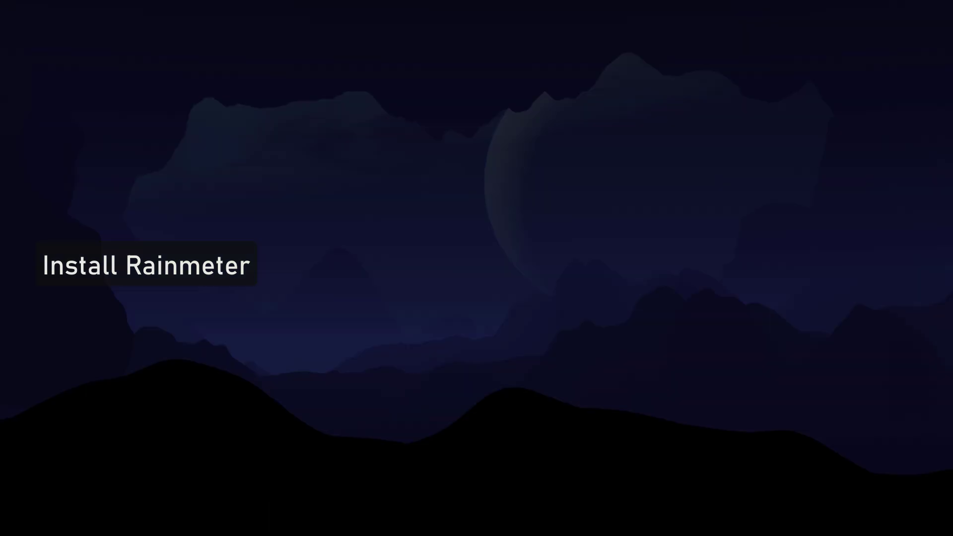
{"action": "left_click", "coordinate": [426, 342]}
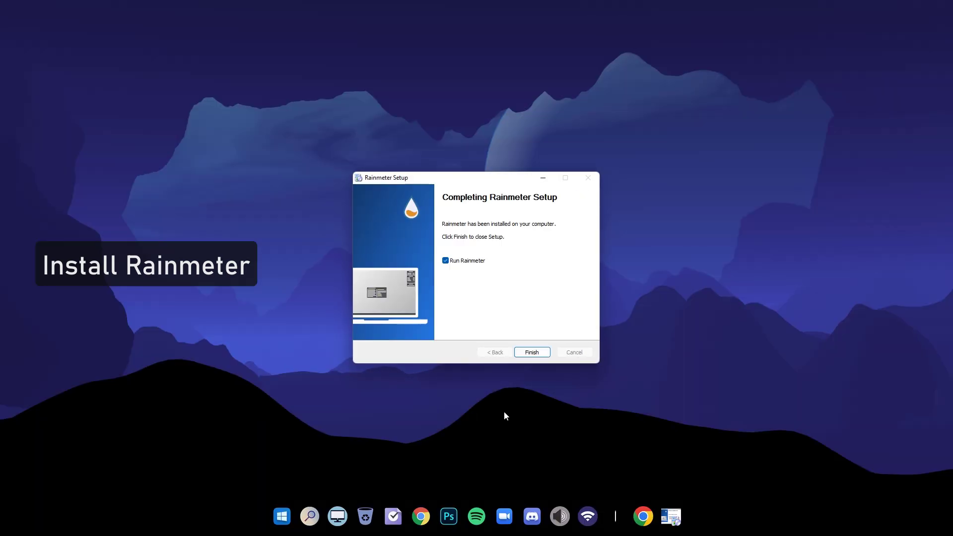
{"action": "left_click", "coordinate": [533, 352]}
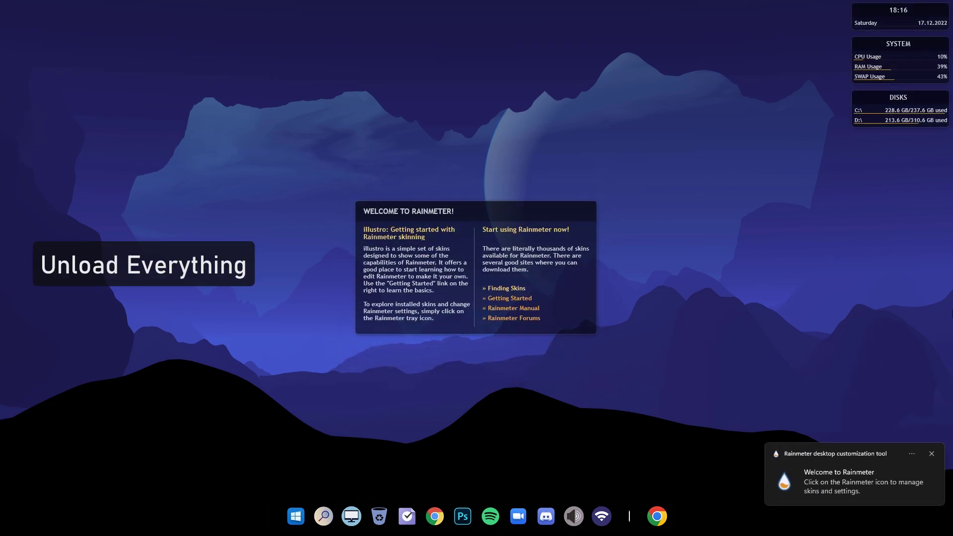
Unload the default illustro Welcome, Clock, System and Disks skins from the desktop.
{"action": "right_click", "coordinate": [589, 211]}
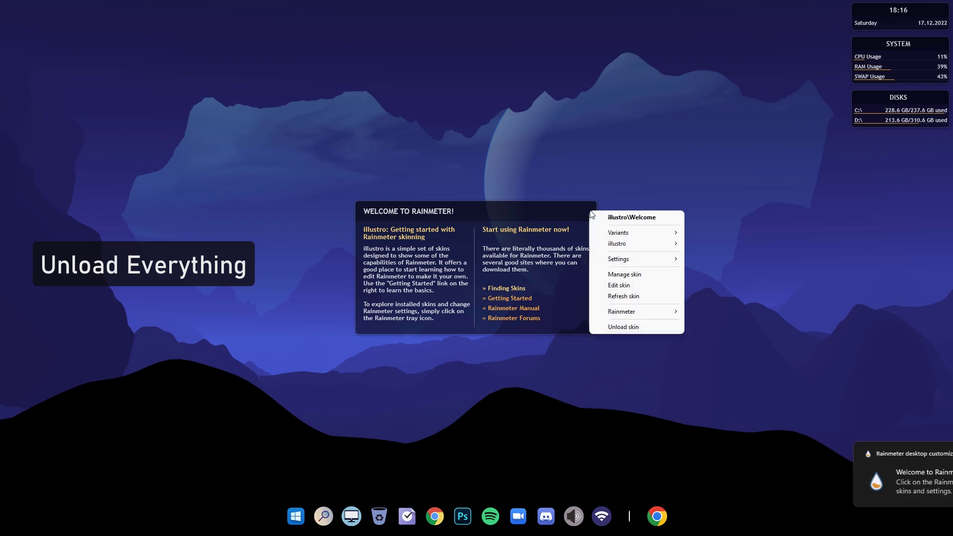
{"action": "left_click", "coordinate": [645, 326]}
{"action": "right_click", "coordinate": [868, 11]}
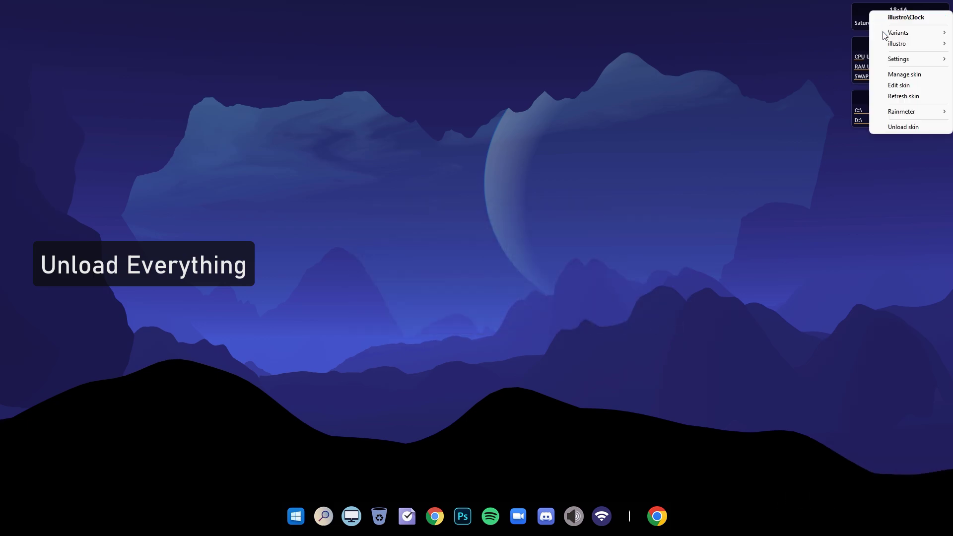
{"action": "left_click", "coordinate": [899, 126]}
{"action": "right_click", "coordinate": [867, 37]}
{"action": "left_click", "coordinate": [897, 154]}
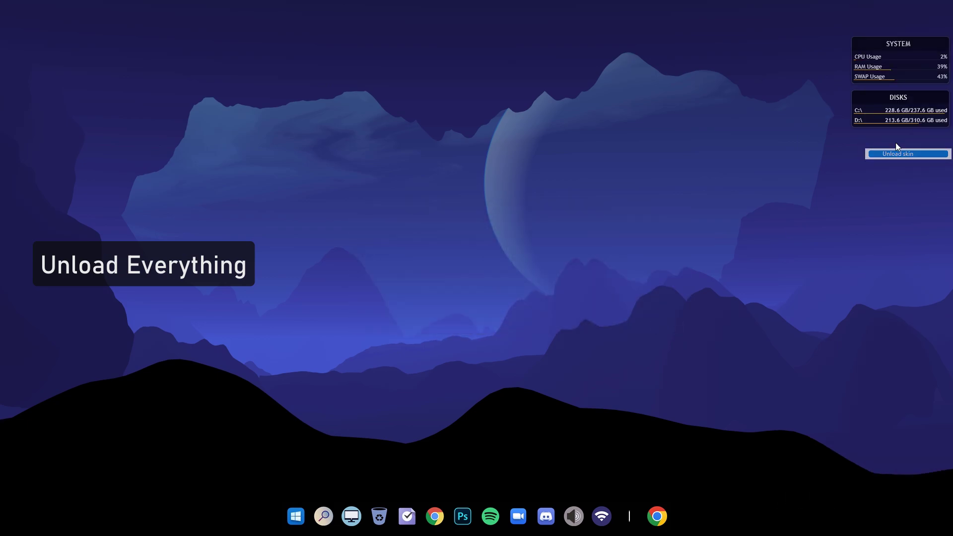
{"action": "right_click", "coordinate": [866, 99]}
{"action": "left_click", "coordinate": [898, 215]}
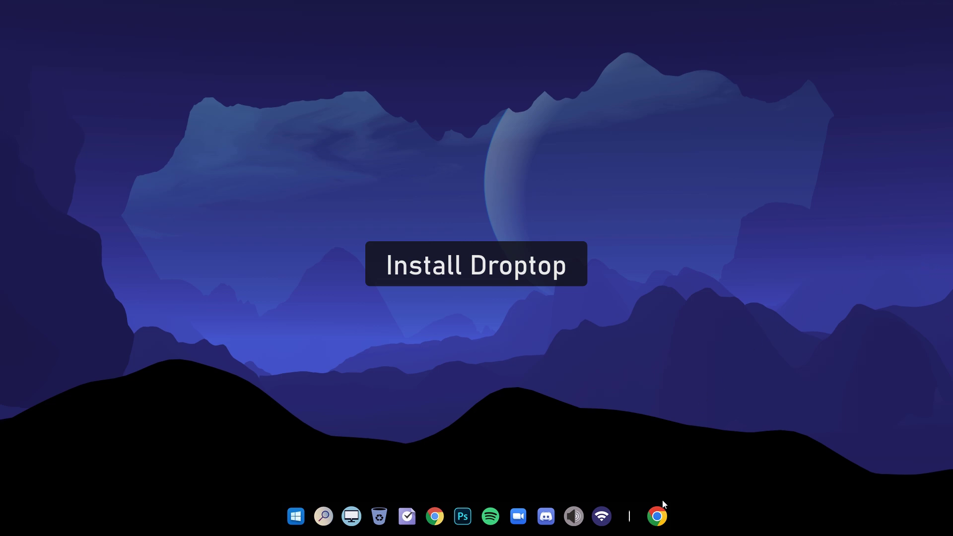
Switch to Chrome and download Droptop (Basic Version) from its GitHub release page.
{"action": "left_click", "coordinate": [658, 515]}
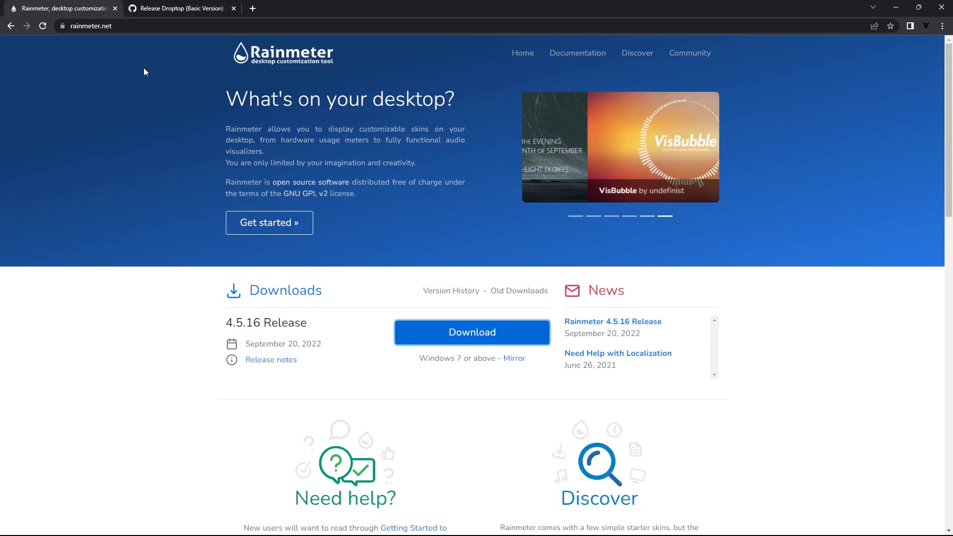
{"action": "left_click", "coordinate": [170, 7]}
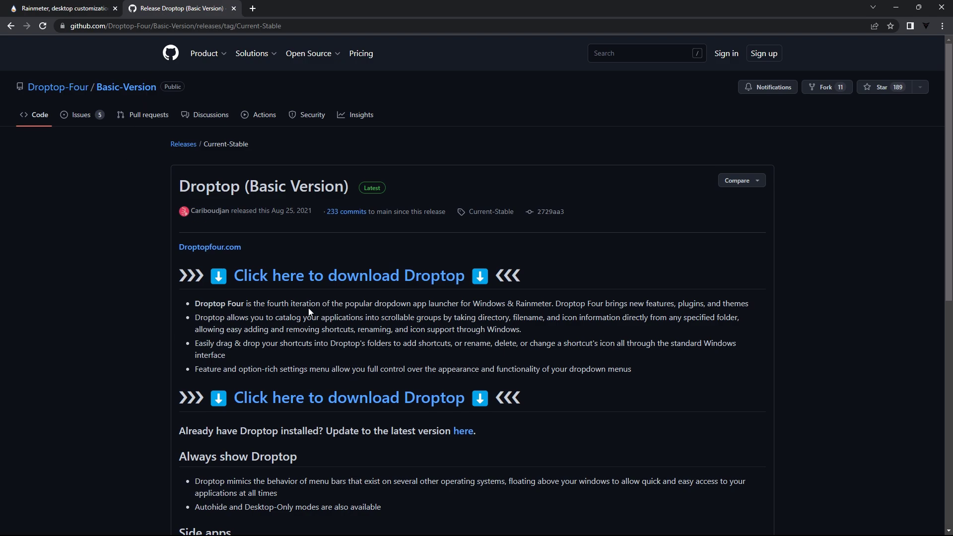
{"action": "left_click", "coordinate": [317, 276]}
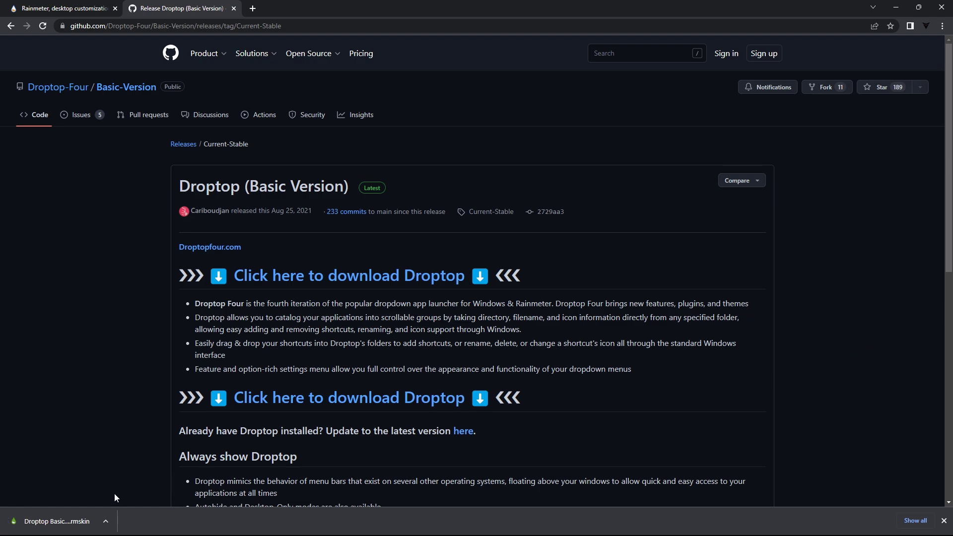
Open the downloaded Droptop Basic .rmskin package and install it with all included components, minimizing the browser.
{"action": "left_click", "coordinate": [106, 519]}
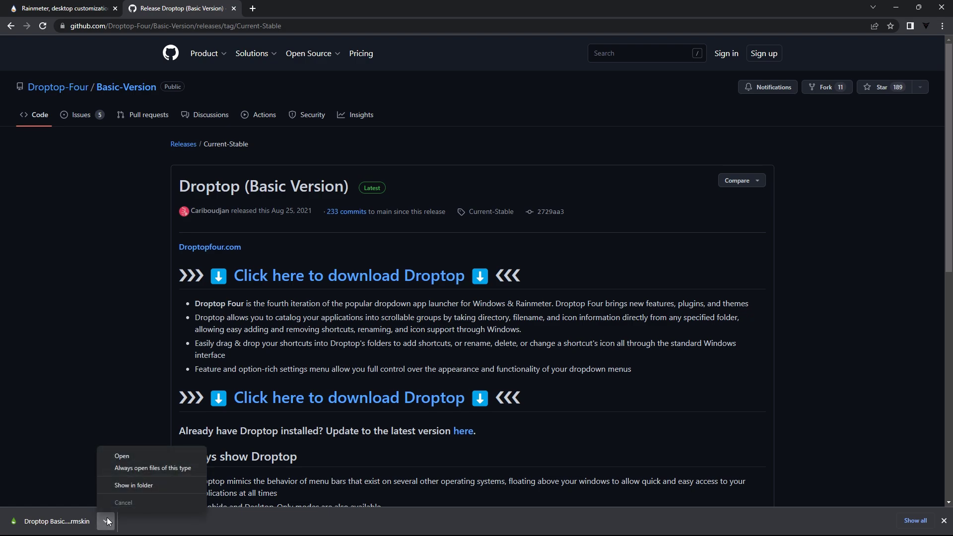
{"action": "left_click", "coordinate": [130, 456]}
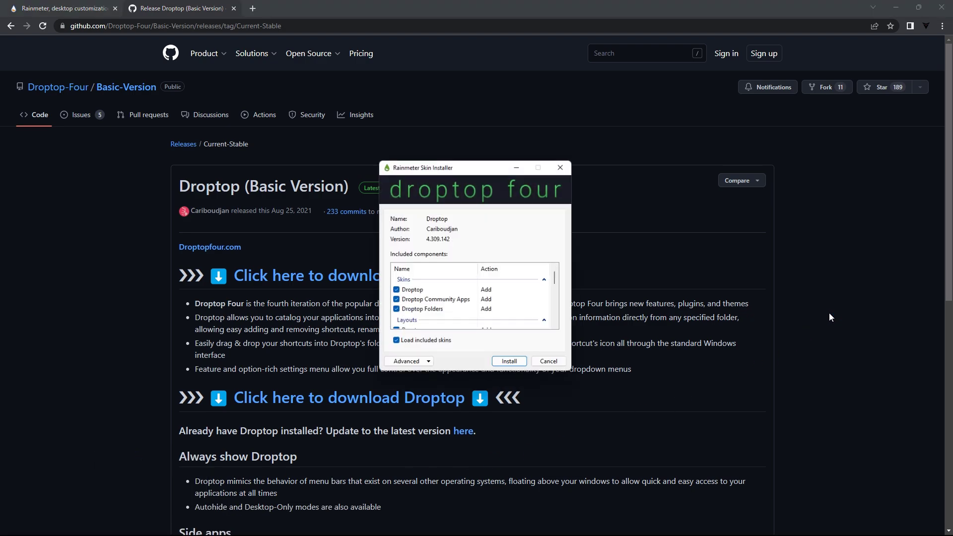
{"action": "left_click", "coordinate": [895, 10]}
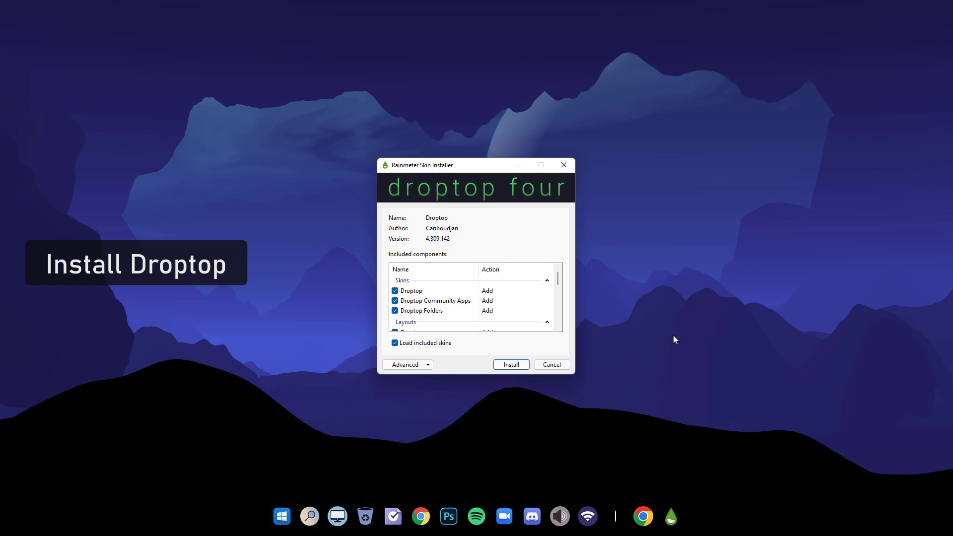
{"action": "left_click", "coordinate": [512, 365]}
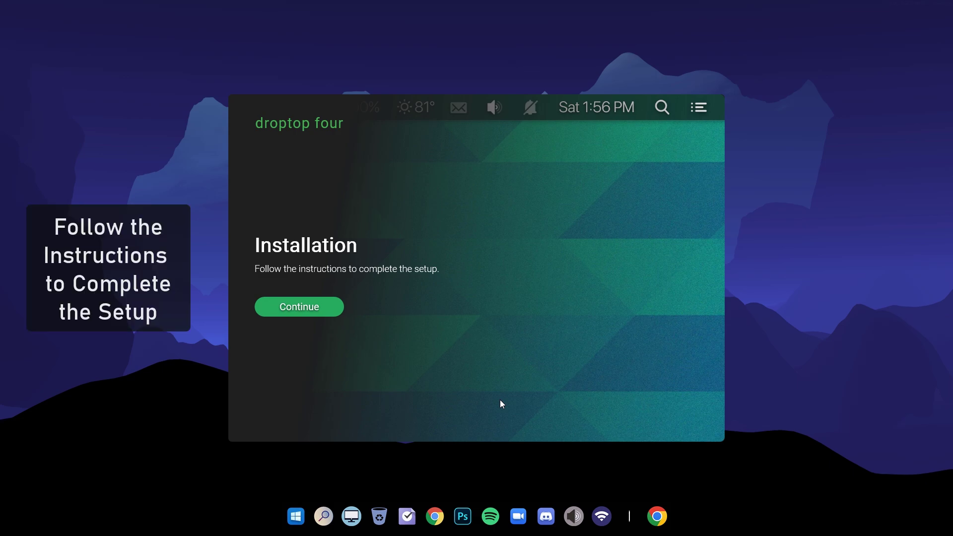
Start the Droptop setup with English US as the language and the Desktop only display mode.
{"action": "left_click", "coordinate": [320, 313]}
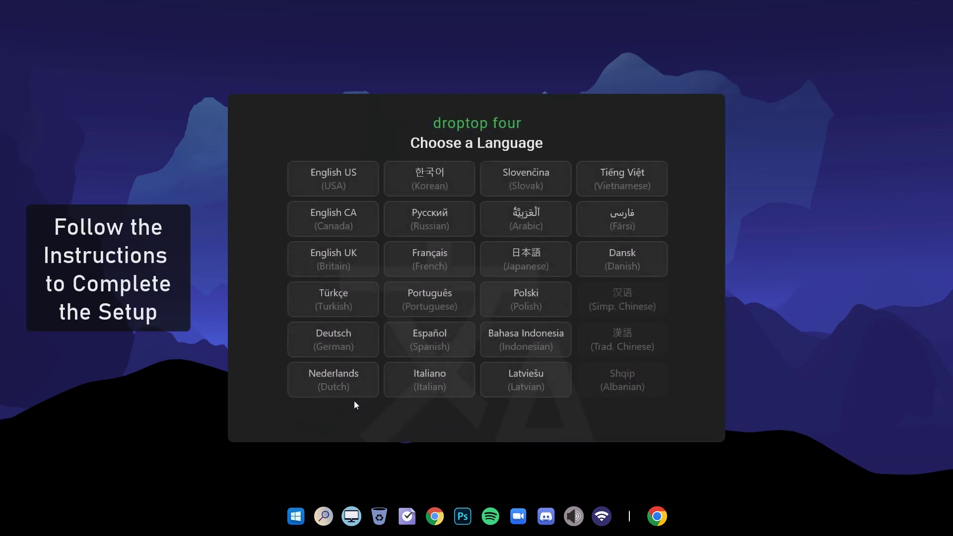
{"action": "left_click", "coordinate": [321, 183]}
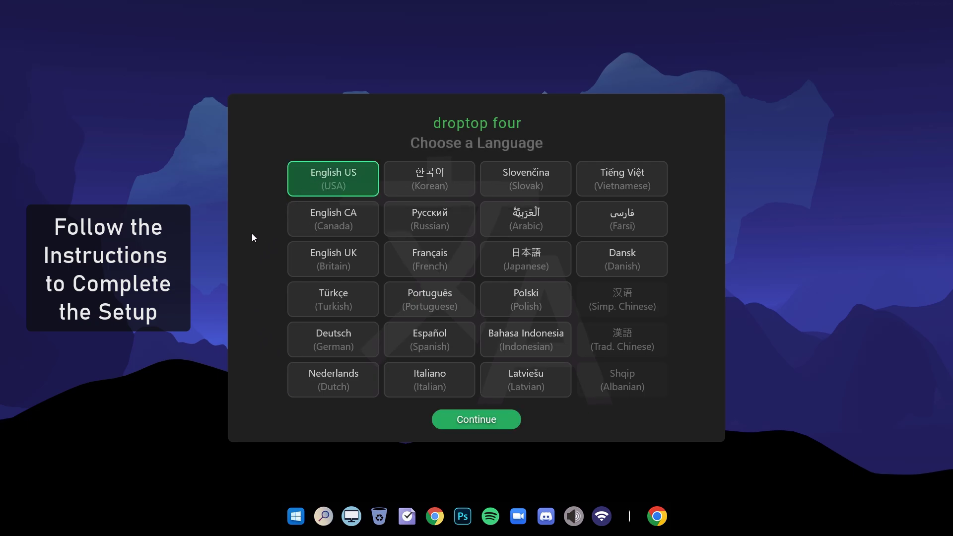
{"action": "left_click", "coordinate": [469, 423]}
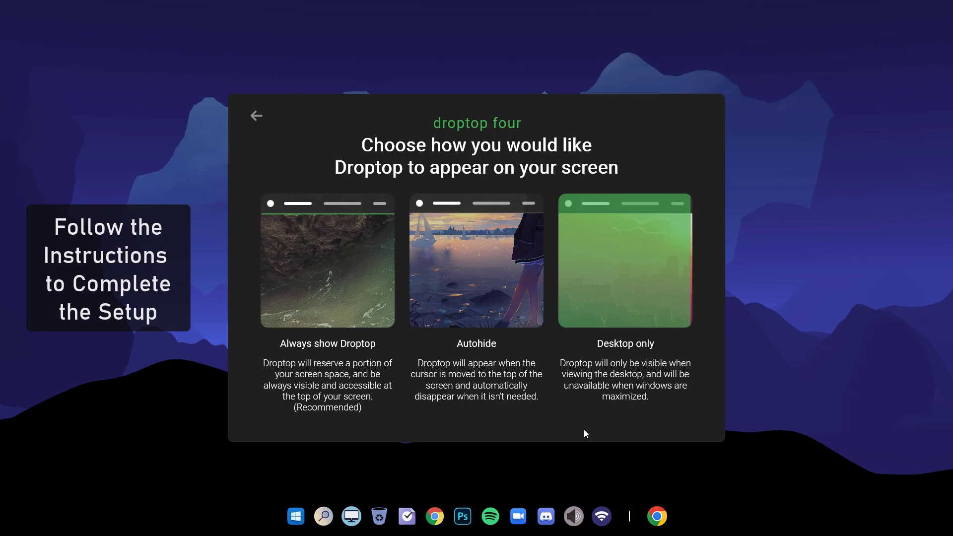
{"action": "left_click", "coordinate": [654, 293]}
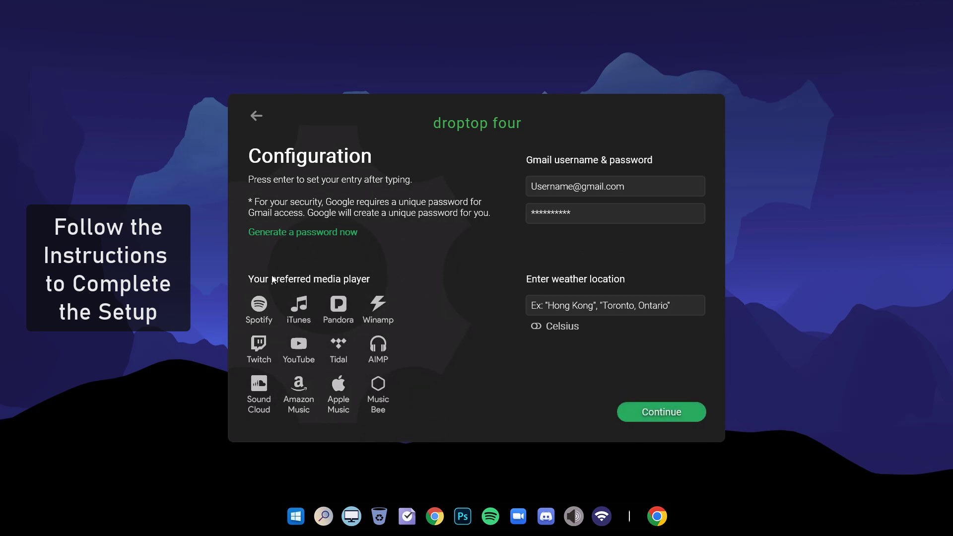
Configure Droptop with Spotify as media player and Tokyo as weather location, toggling the Celsius option.
{"action": "left_click", "coordinate": [259, 304]}
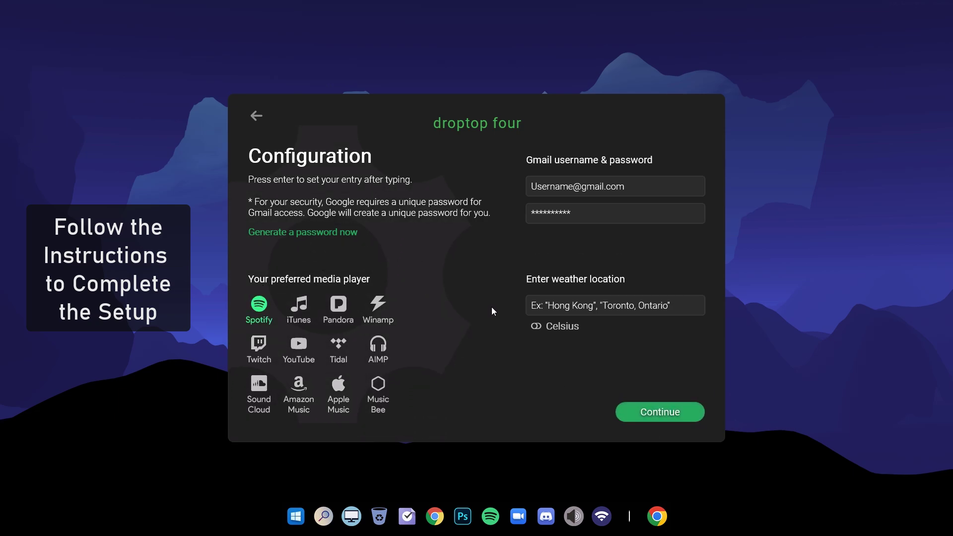
{"action": "left_click", "coordinate": [557, 308]}
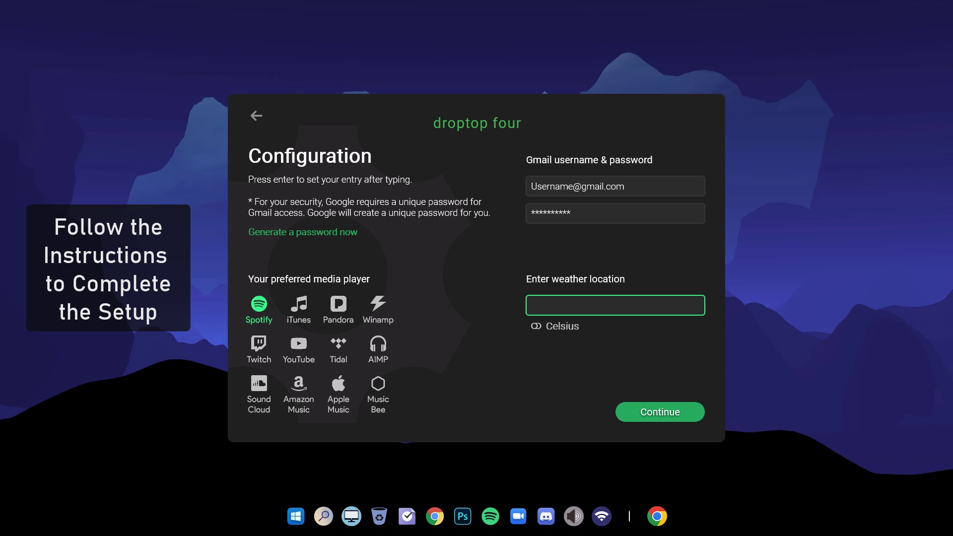
{"action": "type", "text": "tokyo"}
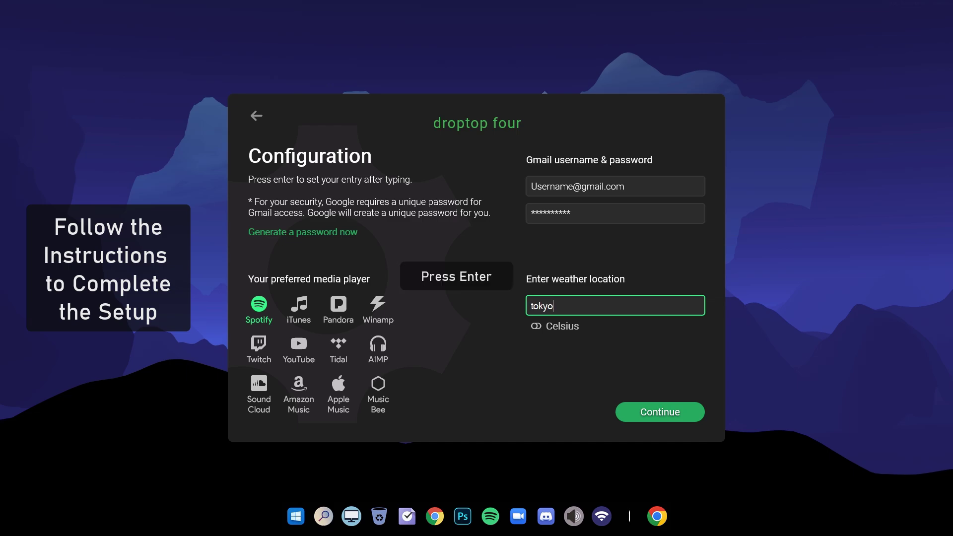
{"action": "key", "text": "Return"}
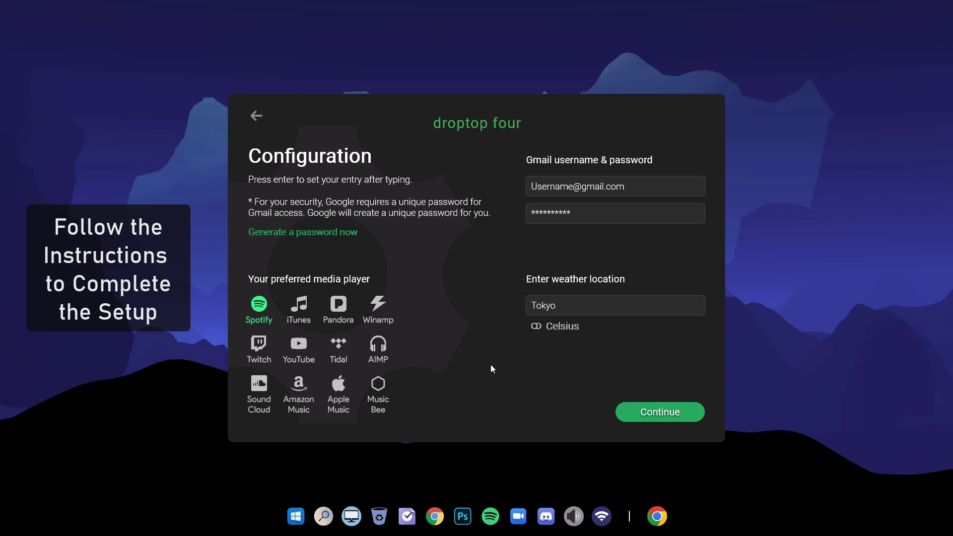
{"action": "left_click", "coordinate": [538, 331]}
{"action": "left_click", "coordinate": [664, 416]}
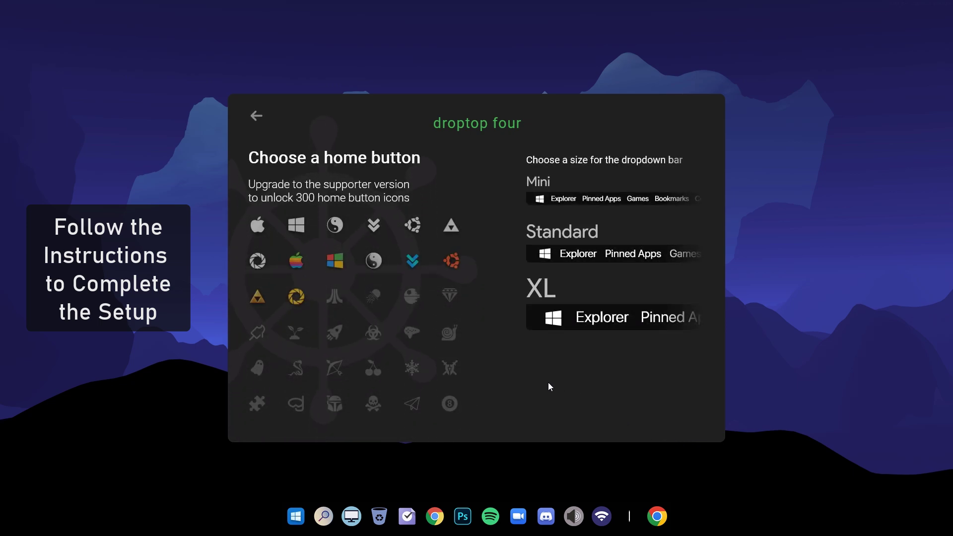
Choose the Mini dropdown bar size and the white double-chevron home button for Droptop.
{"action": "left_click", "coordinate": [539, 199]}
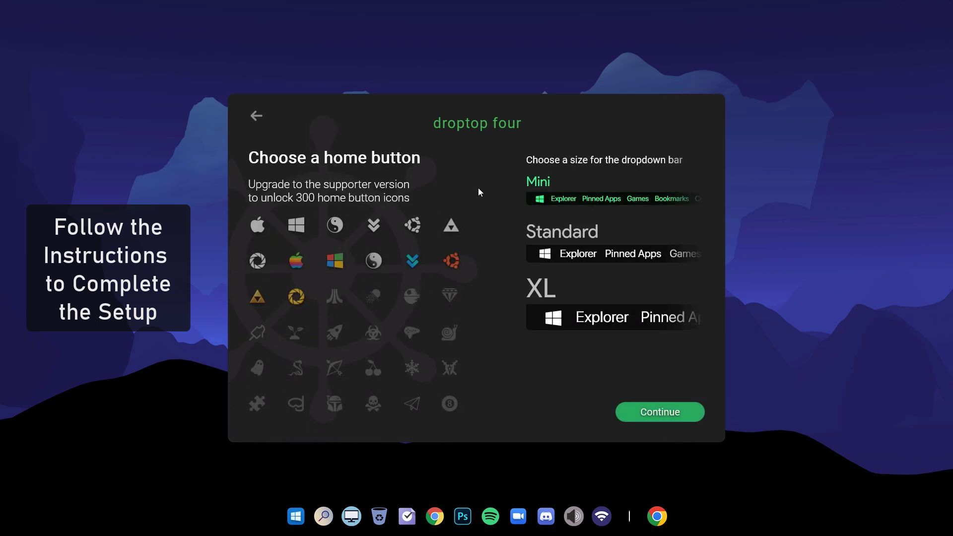
{"action": "left_click", "coordinate": [373, 226]}
{"action": "left_click", "coordinate": [651, 413]}
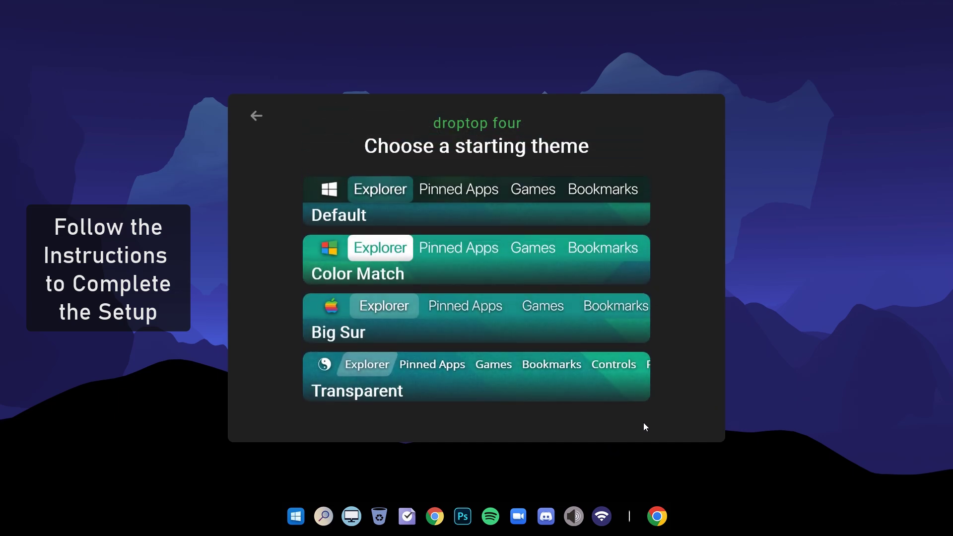
Finish the Droptop setup with the Default starting theme, declining the supporter version and skipping the tutorial.
{"action": "left_click", "coordinate": [639, 220]}
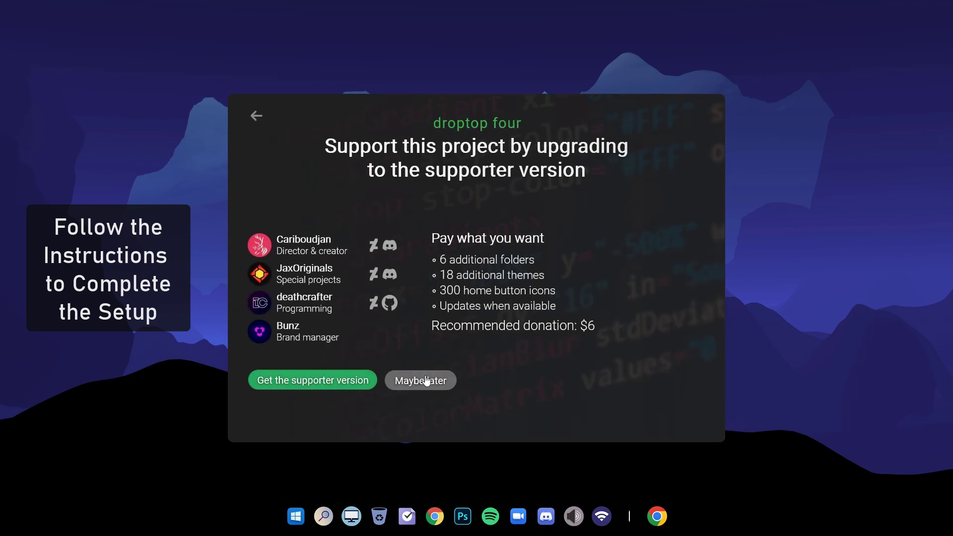
{"action": "left_click", "coordinate": [426, 380]}
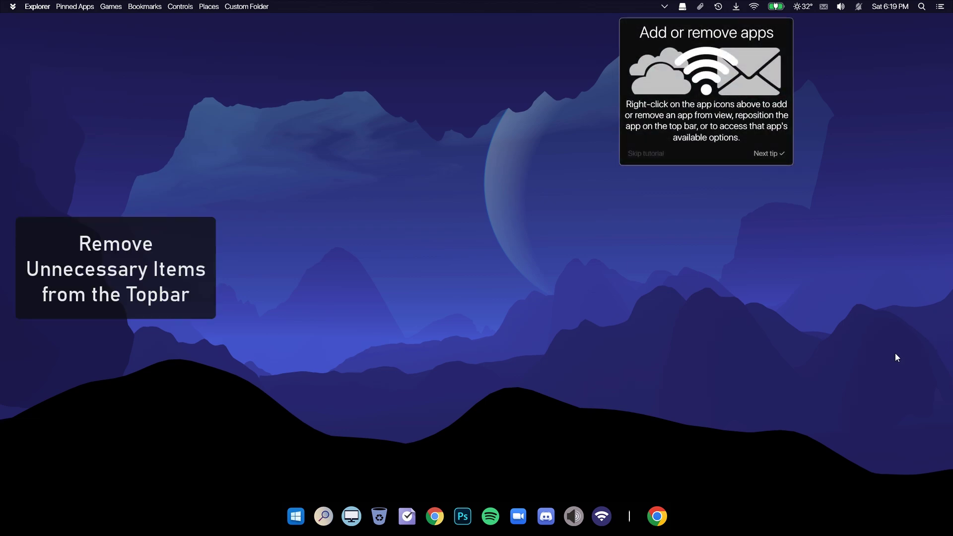
{"action": "left_click", "coordinate": [646, 158]}
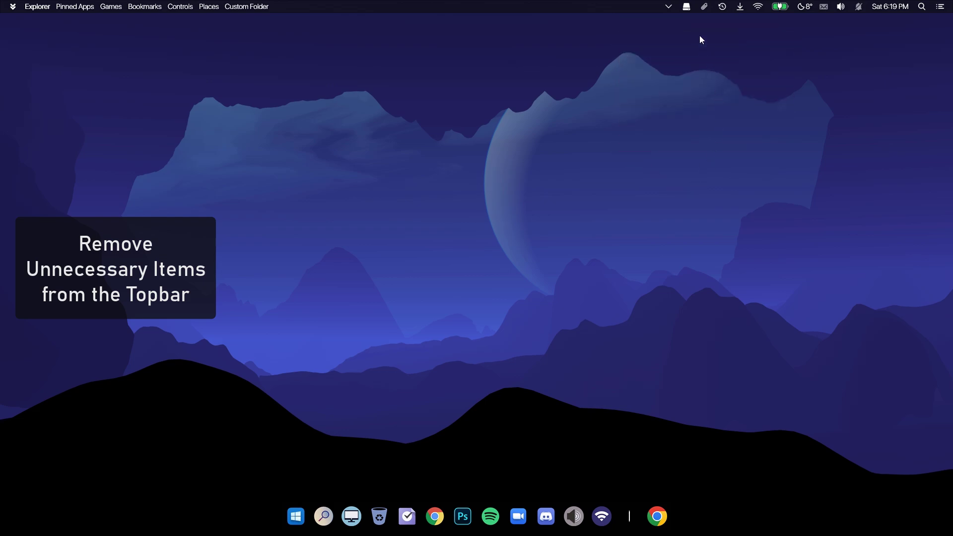
Turn off the Disks, Paperclip, Recent files and Alarm apps on the Droptop bar.
{"action": "right_click", "coordinate": [688, 9]}
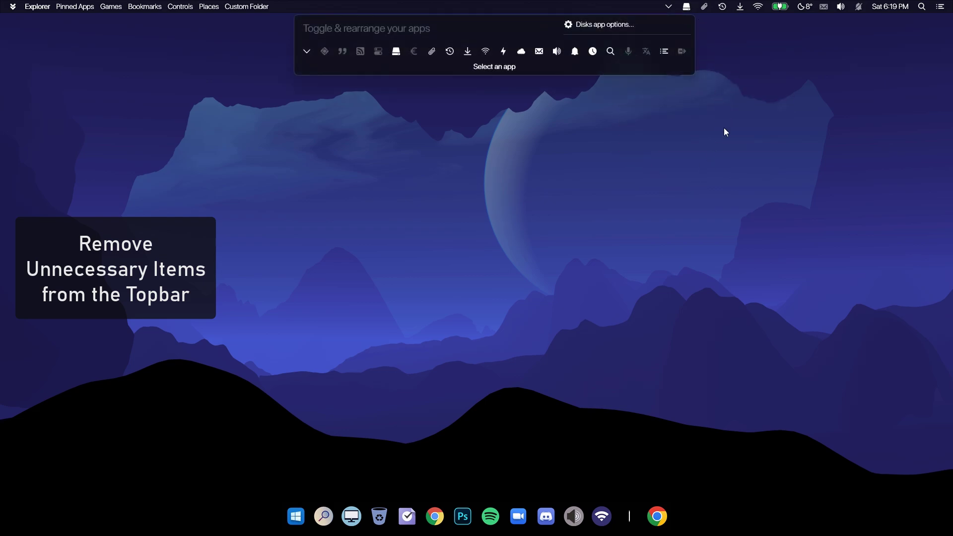
{"action": "left_click", "coordinate": [396, 52]}
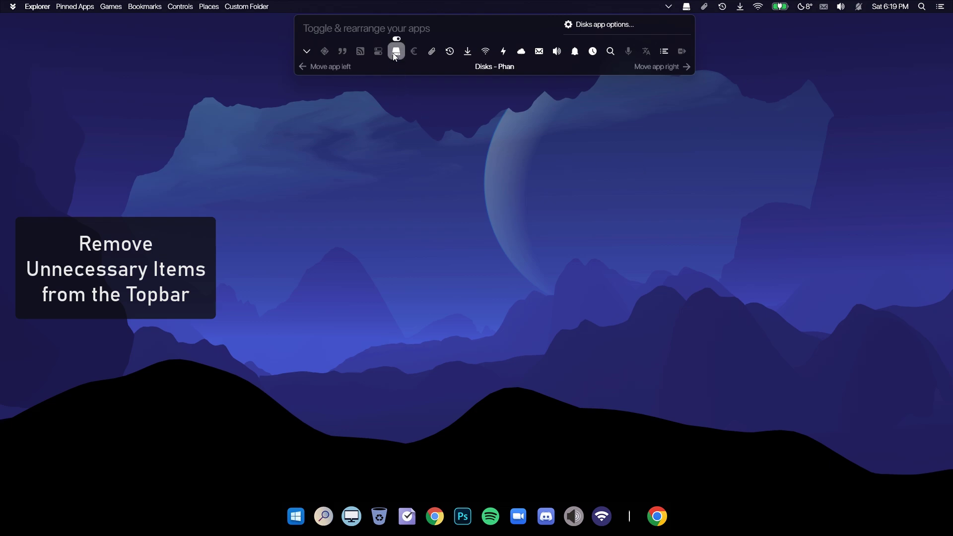
{"action": "left_click", "coordinate": [397, 38]}
{"action": "left_click", "coordinate": [431, 52]}
{"action": "left_click", "coordinate": [430, 38]}
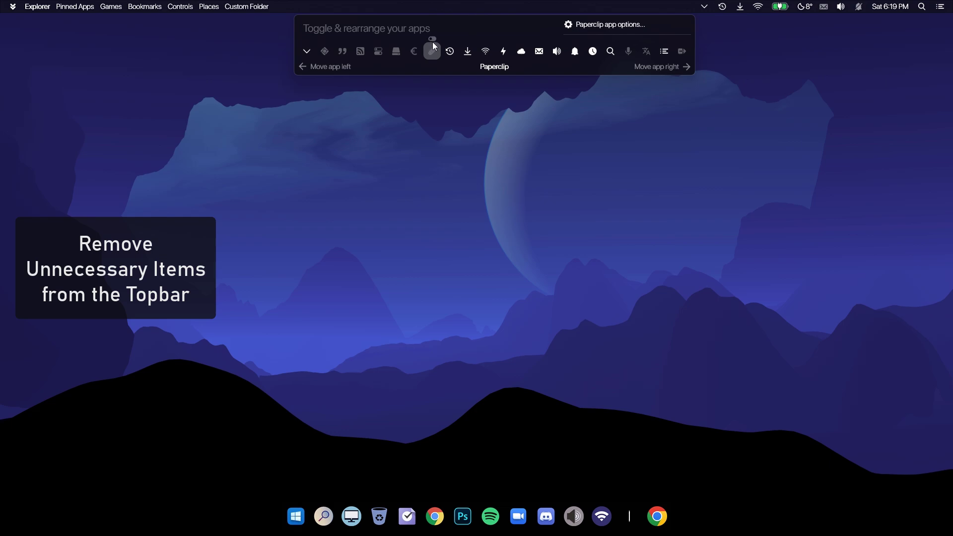
{"action": "left_click", "coordinate": [449, 52]}
{"action": "left_click", "coordinate": [449, 38]}
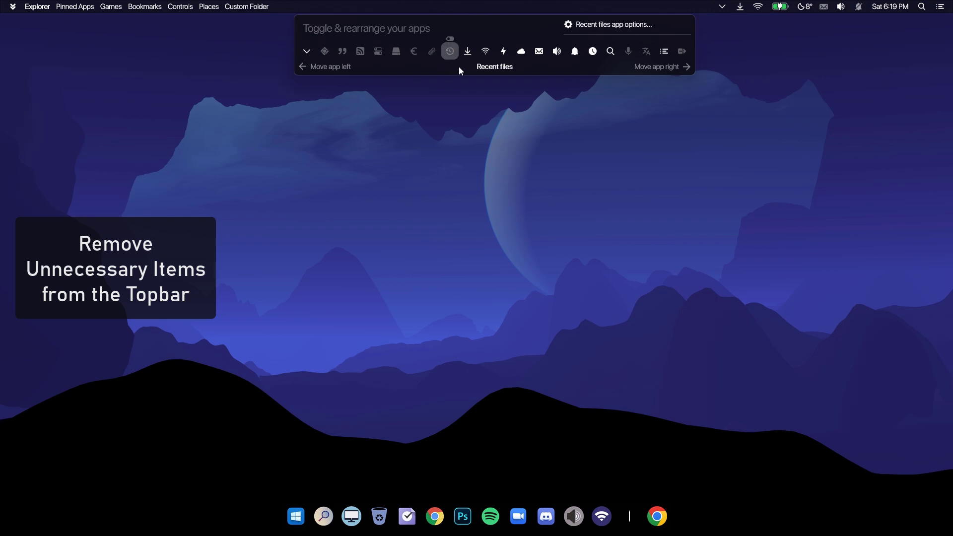
{"action": "left_click", "coordinate": [575, 51]}
{"action": "left_click", "coordinate": [574, 39]}
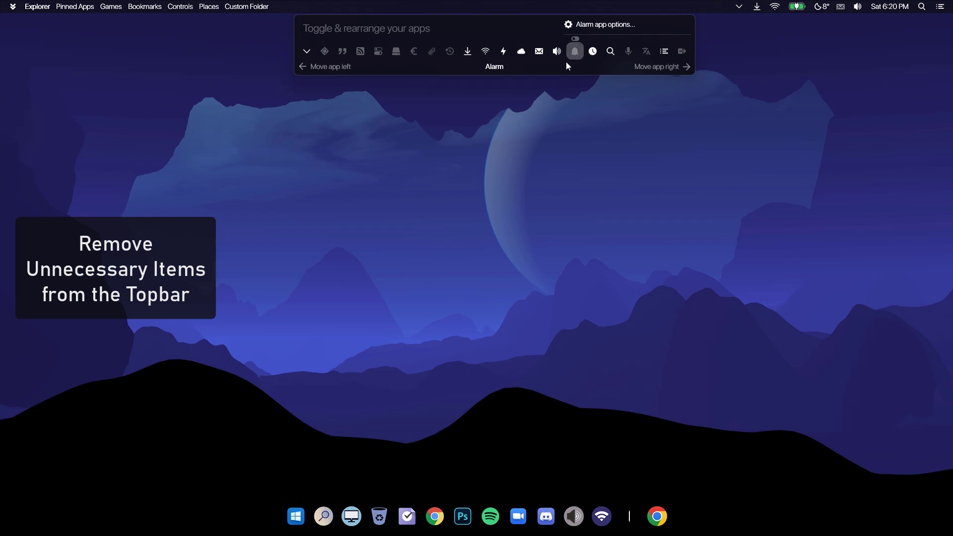
{"action": "left_click", "coordinate": [596, 53]}
{"action": "left_click", "coordinate": [591, 40]}
{"action": "left_click", "coordinate": [591, 40]}
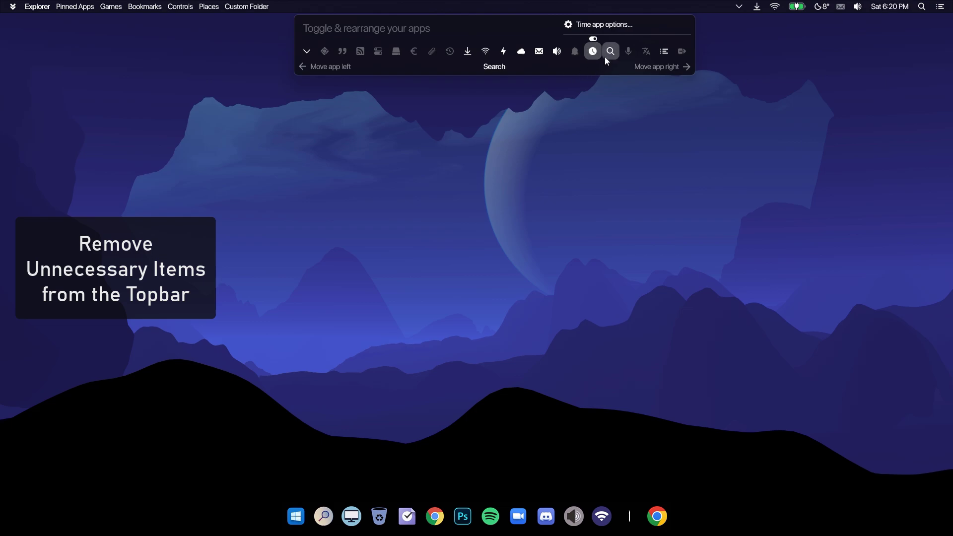
Turn off the Mail and Battery apps on the Droptop bar and close the app toggles.
{"action": "left_click", "coordinate": [541, 52]}
{"action": "left_click", "coordinate": [539, 39]}
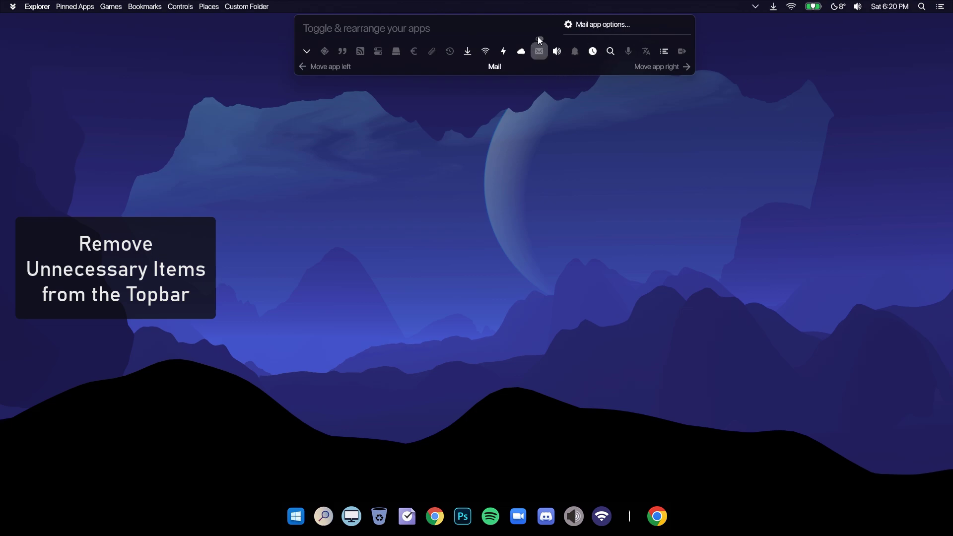
{"action": "left_click", "coordinate": [503, 52]}
{"action": "left_click", "coordinate": [503, 39]}
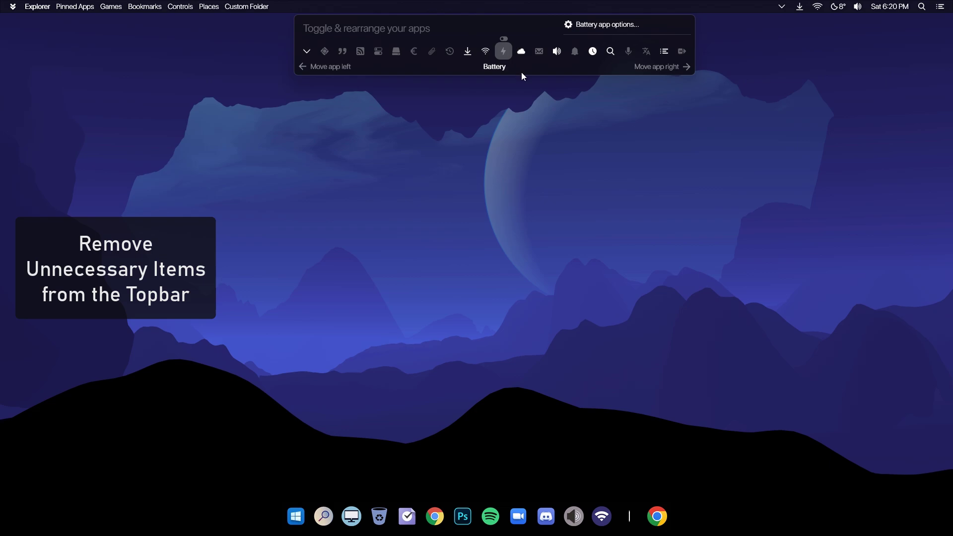
{"action": "left_click", "coordinate": [483, 130]}
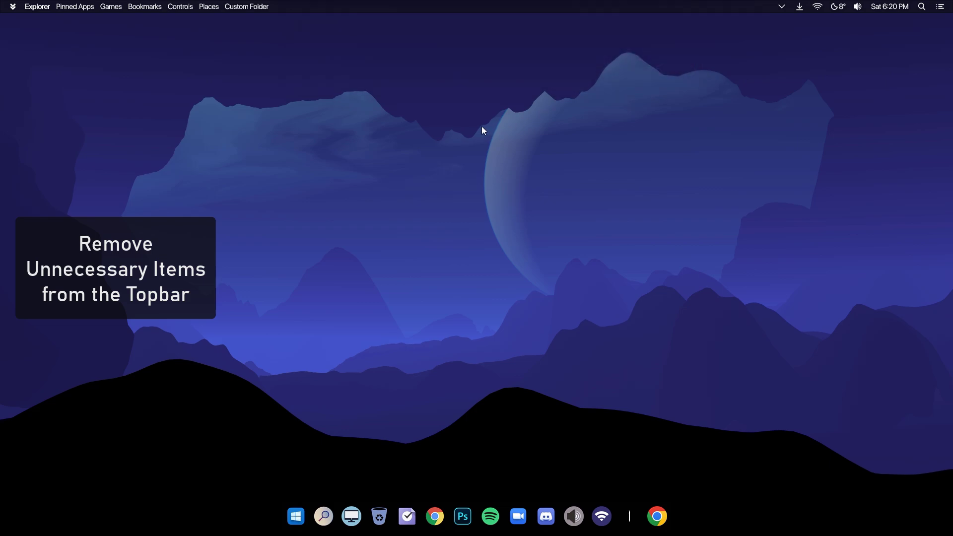
Hide the Custom Folder, Places, Controls, Bookmarks and Games folders from the Droptop bar.
{"action": "right_click", "coordinate": [258, 6]}
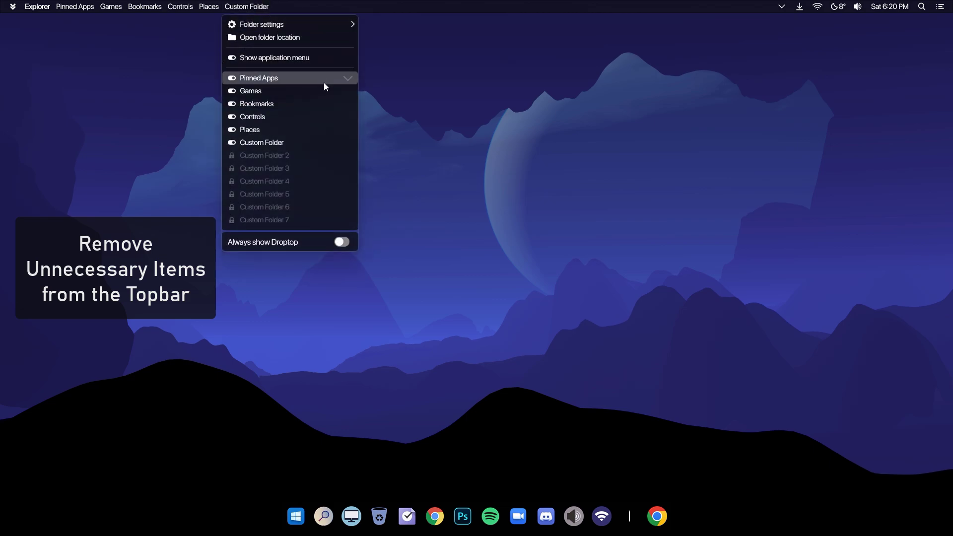
{"action": "left_click", "coordinate": [231, 142]}
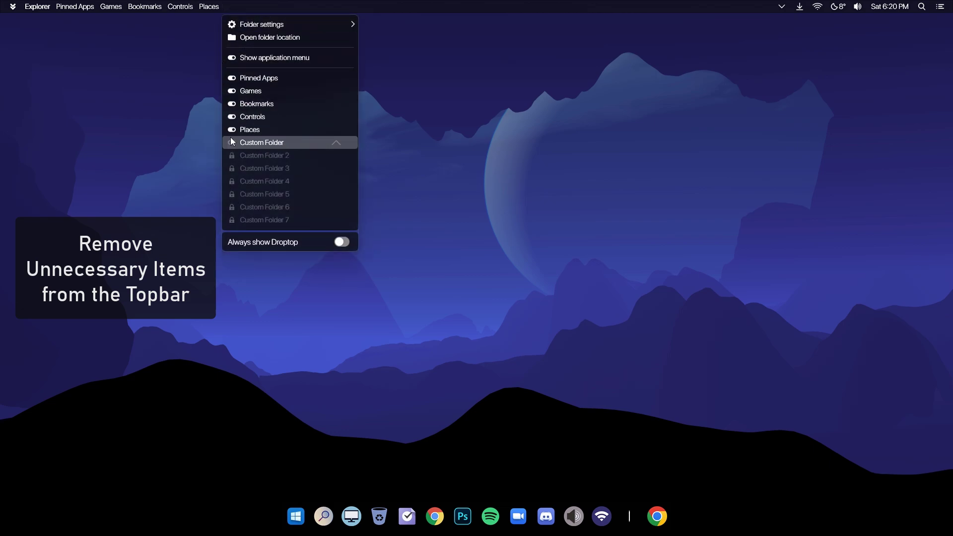
{"action": "left_click", "coordinate": [230, 128]}
{"action": "left_click", "coordinate": [231, 116]}
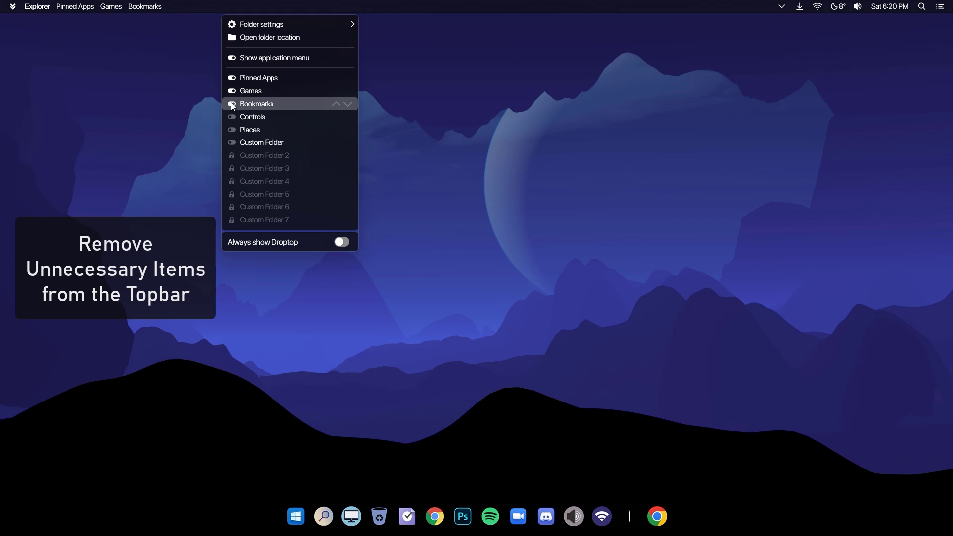
{"action": "left_click", "coordinate": [232, 104]}
{"action": "left_click", "coordinate": [230, 91]}
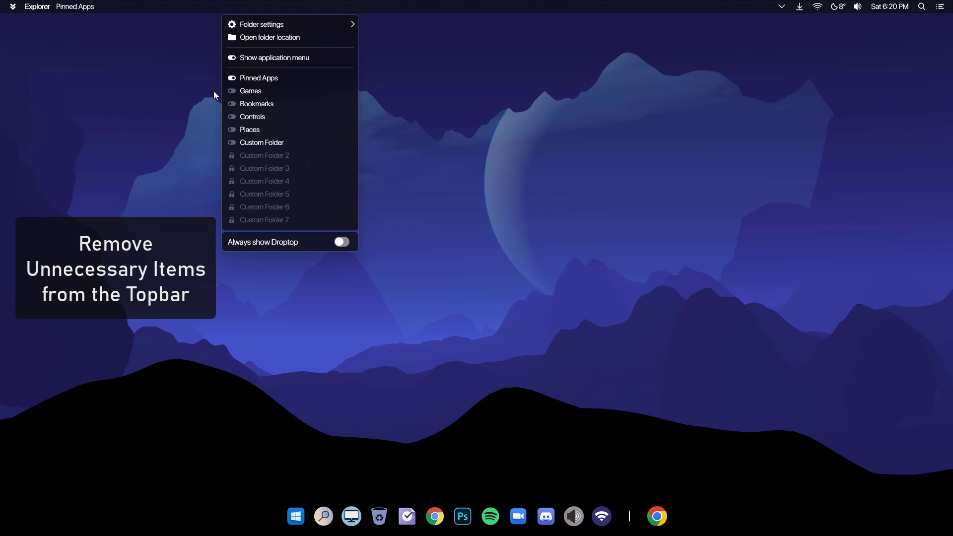
{"action": "left_click", "coordinate": [181, 115]}
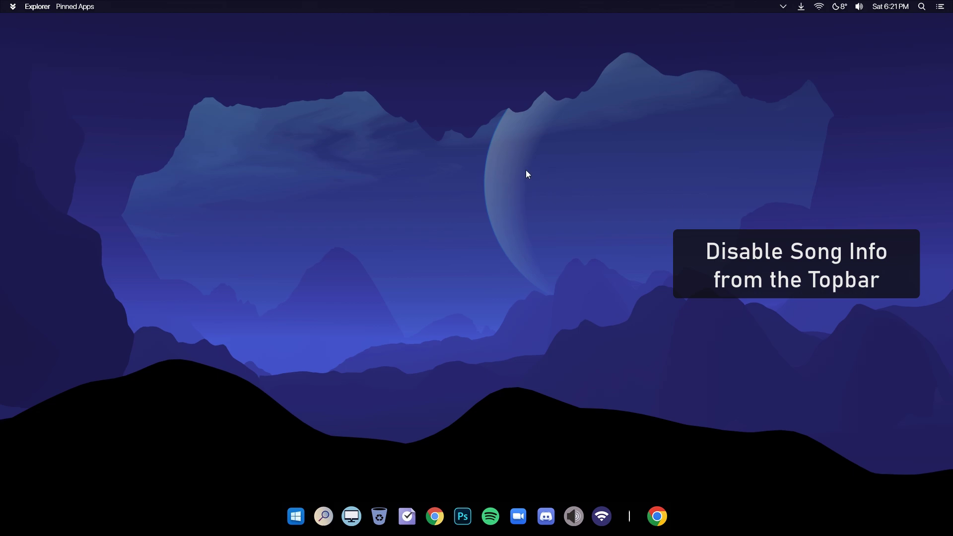
Turn off showing the song title on the top bar in Droptop's Volume app settings.
{"action": "right_click", "coordinate": [198, 7]}
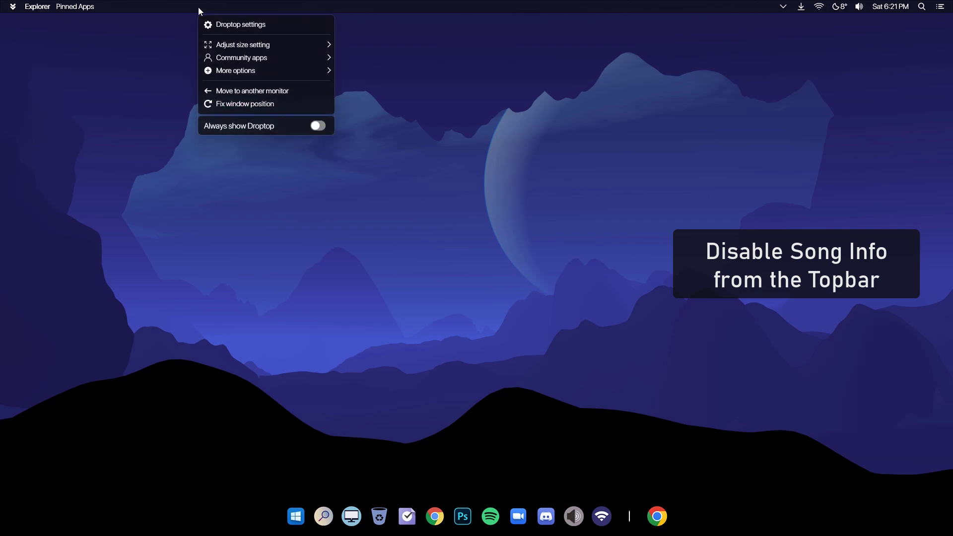
{"action": "left_click", "coordinate": [224, 24]}
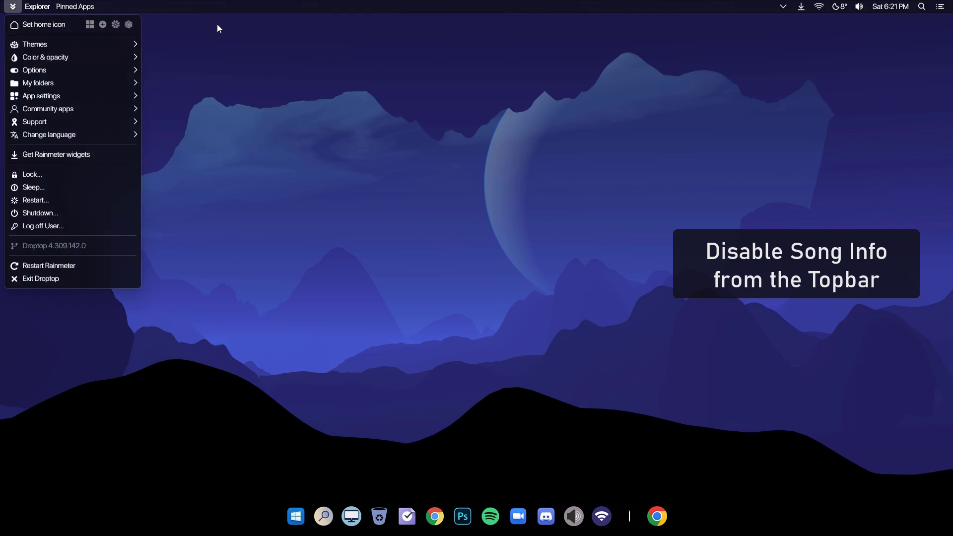
{"action": "mouse_move", "coordinate": [73, 97]}
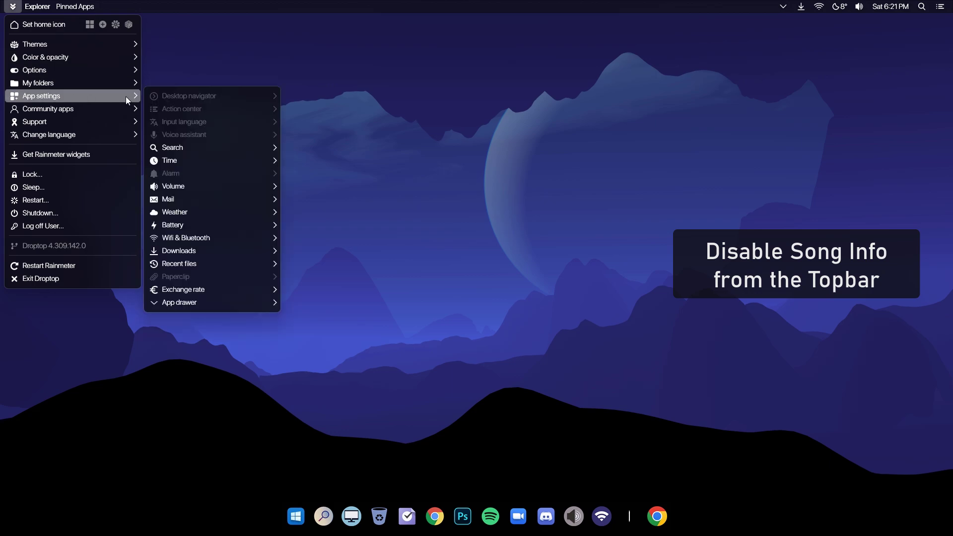
{"action": "mouse_move", "coordinate": [184, 184]}
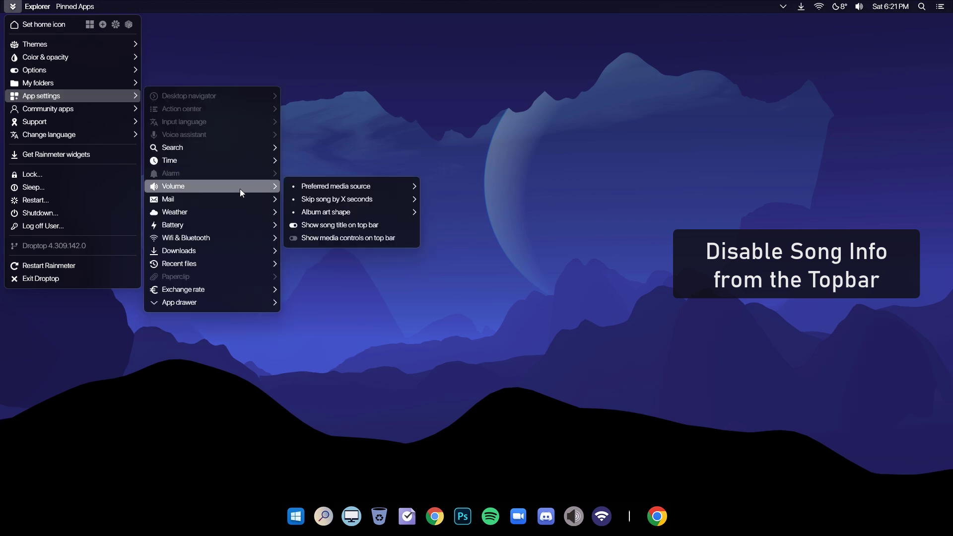
{"action": "left_click", "coordinate": [293, 224]}
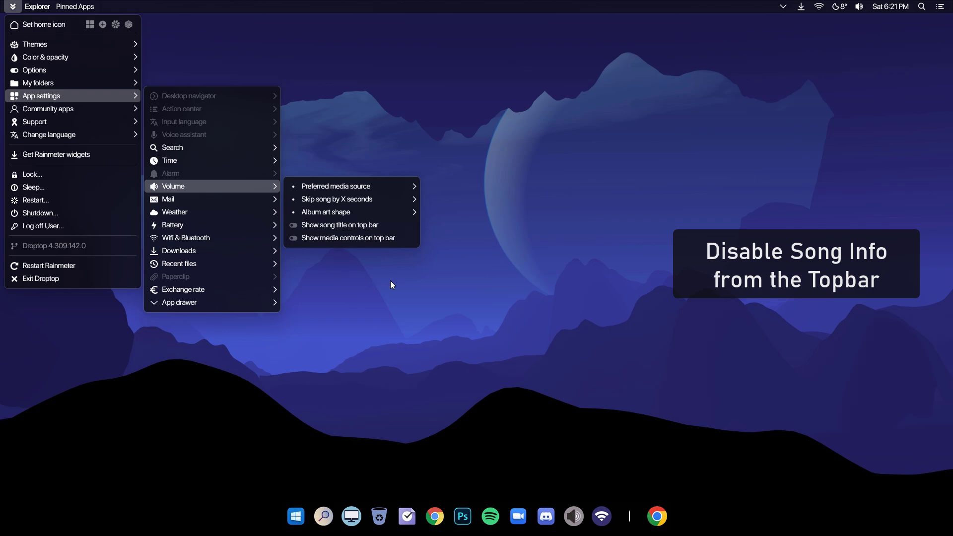
{"action": "left_click", "coordinate": [506, 230]}
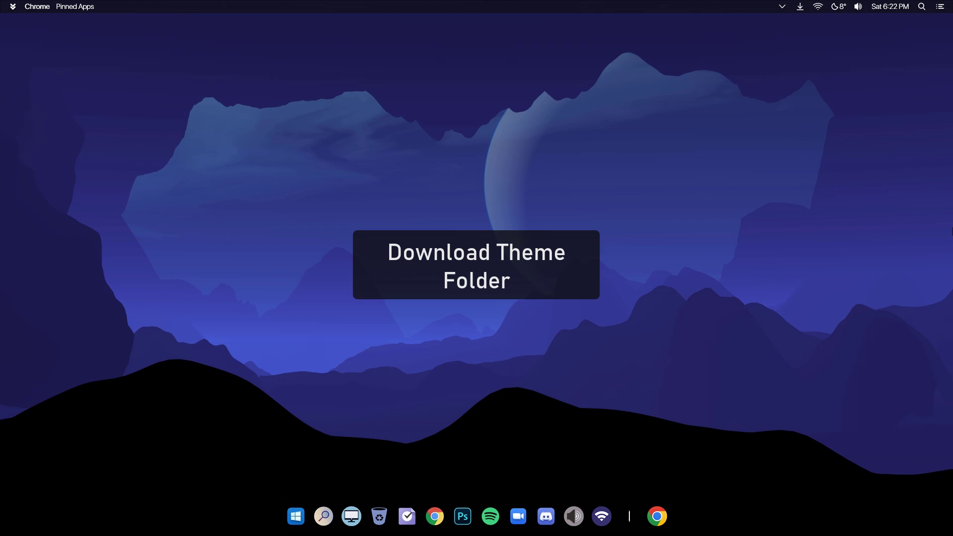
Switch to Chrome, download the 2023 Desktop Theme Folder archive from Google Drive and show it in its download folder.
{"action": "left_click", "coordinate": [658, 511]}
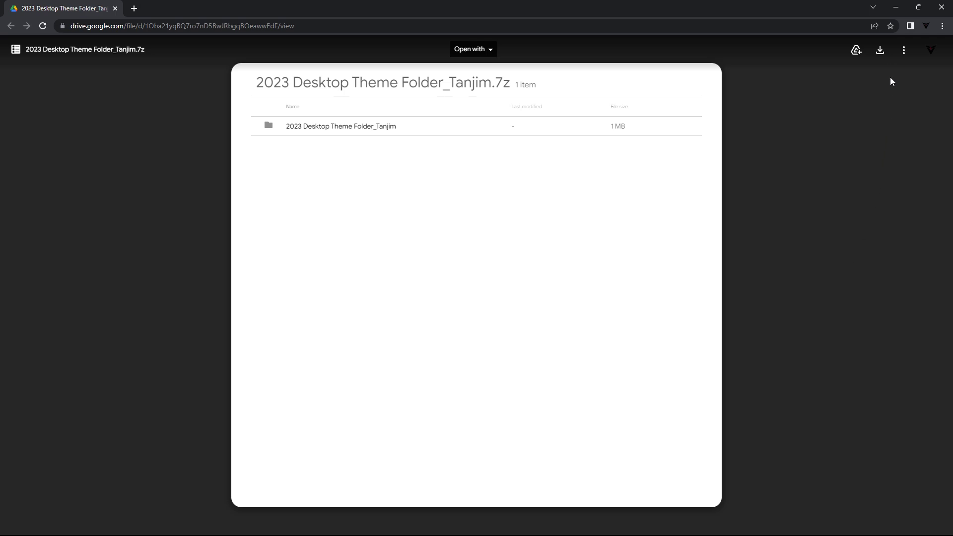
{"action": "left_click", "coordinate": [880, 51]}
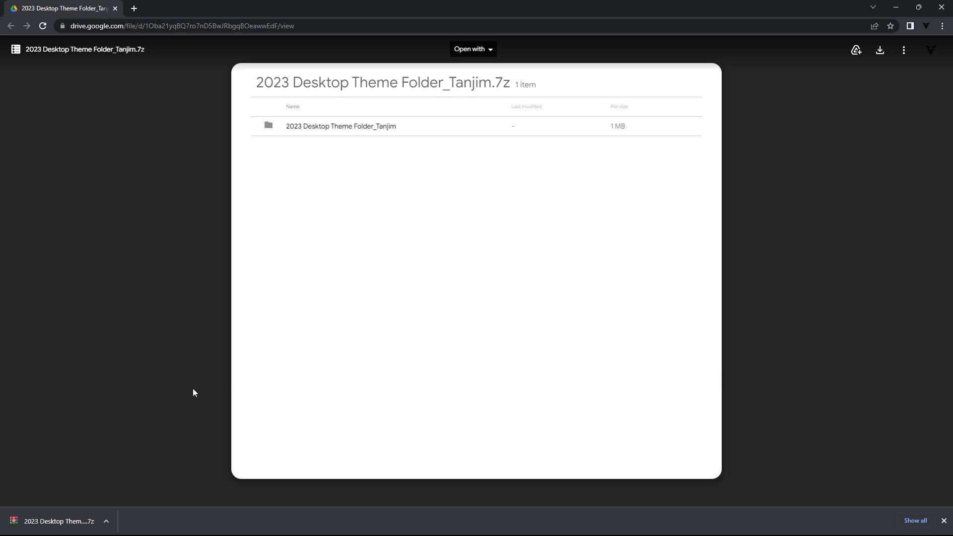
{"action": "left_click", "coordinate": [105, 521]}
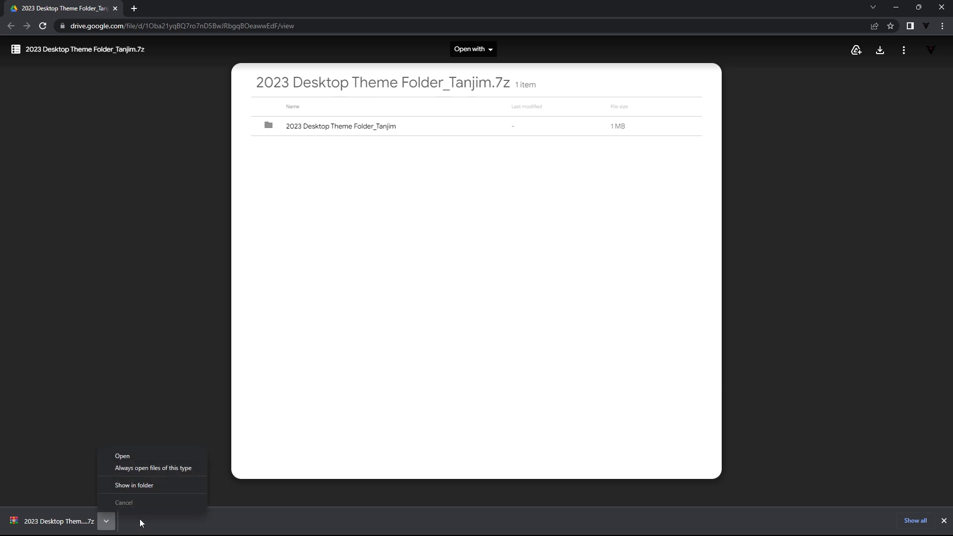
{"action": "left_click", "coordinate": [153, 484]}
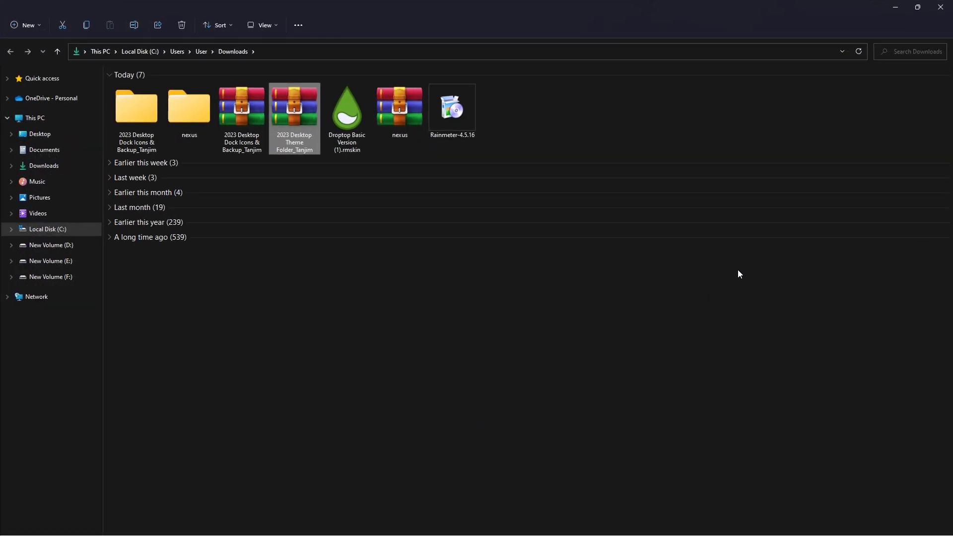
Extract the 2023 Desktop Theme Folder archive with 7-Zip into a folder of the same name in Downloads.
{"action": "left_click", "coordinate": [923, 9]}
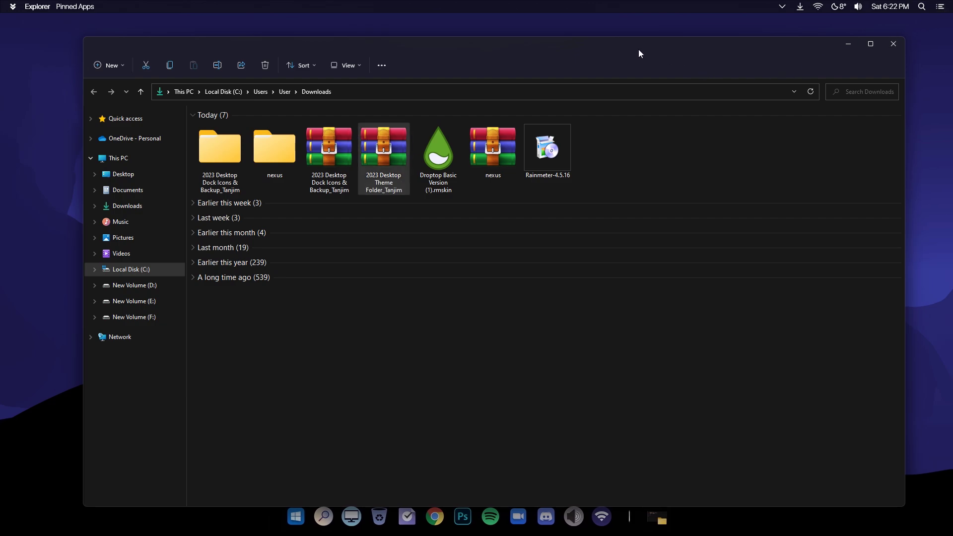
{"action": "left_click_drag", "start_coordinate": [638, 50], "coordinate": [592, 37]}
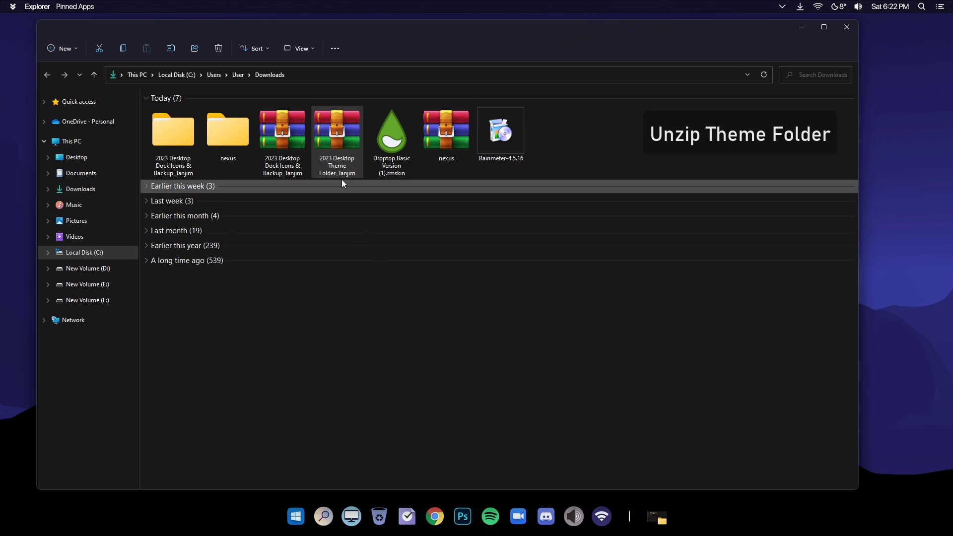
{"action": "right_click", "coordinate": [334, 143]}
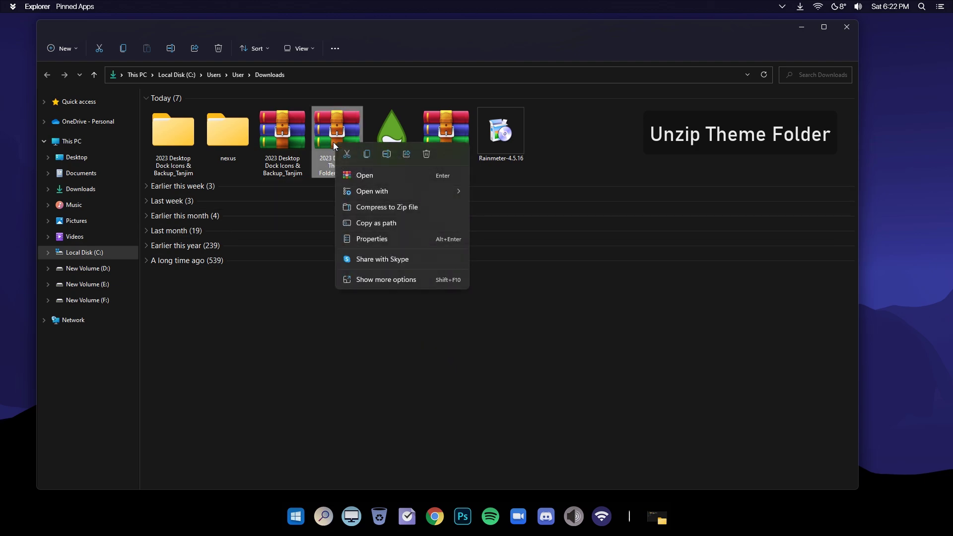
{"action": "left_click", "coordinate": [382, 280]}
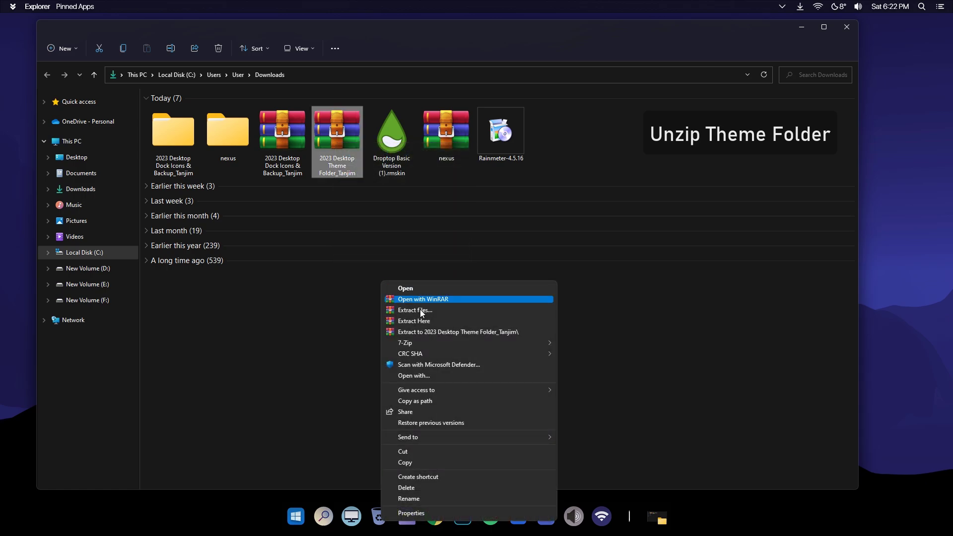
{"action": "mouse_move", "coordinate": [424, 342]}
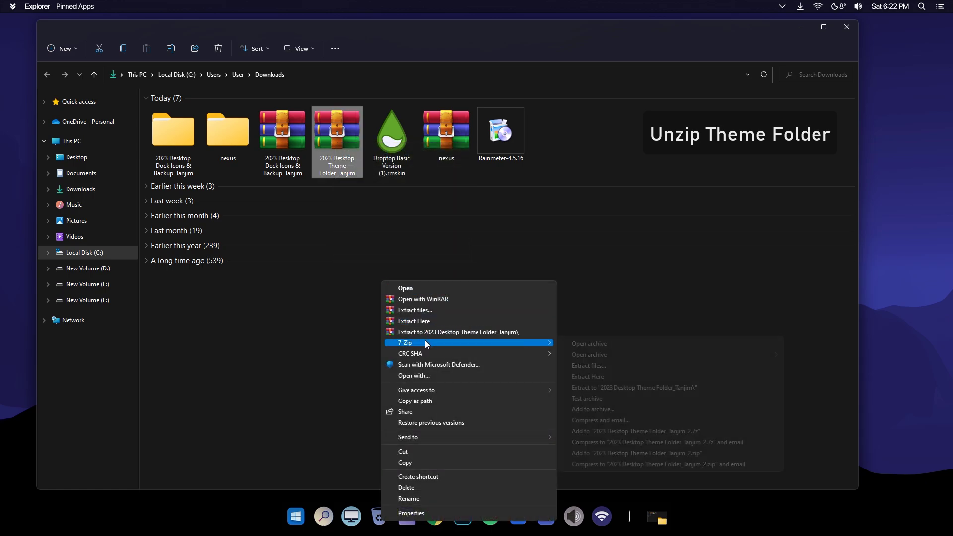
{"action": "left_click", "coordinate": [599, 387]}
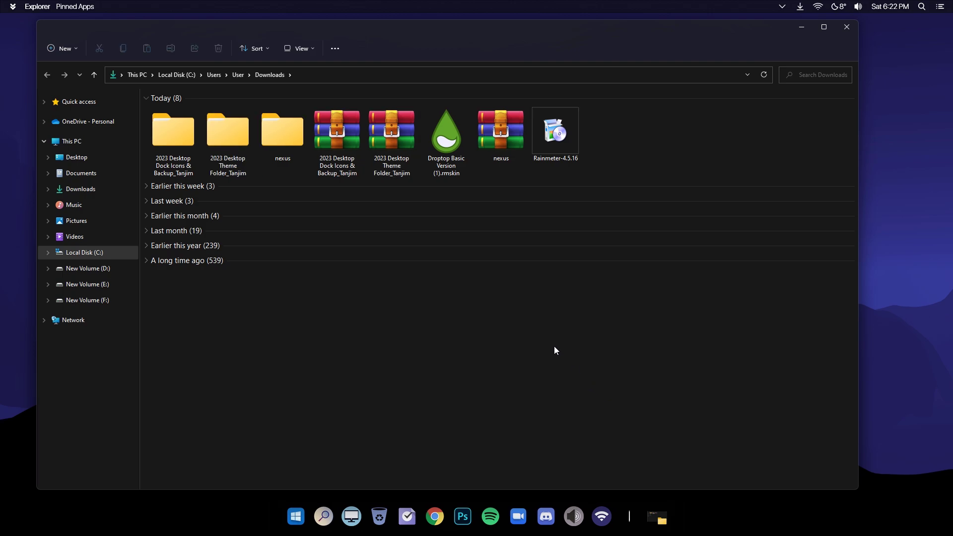
Set the BLUE-FOREST-3840x2160 image from the extracted theme folder as the desktop background.
{"action": "double_click", "coordinate": [229, 139]}
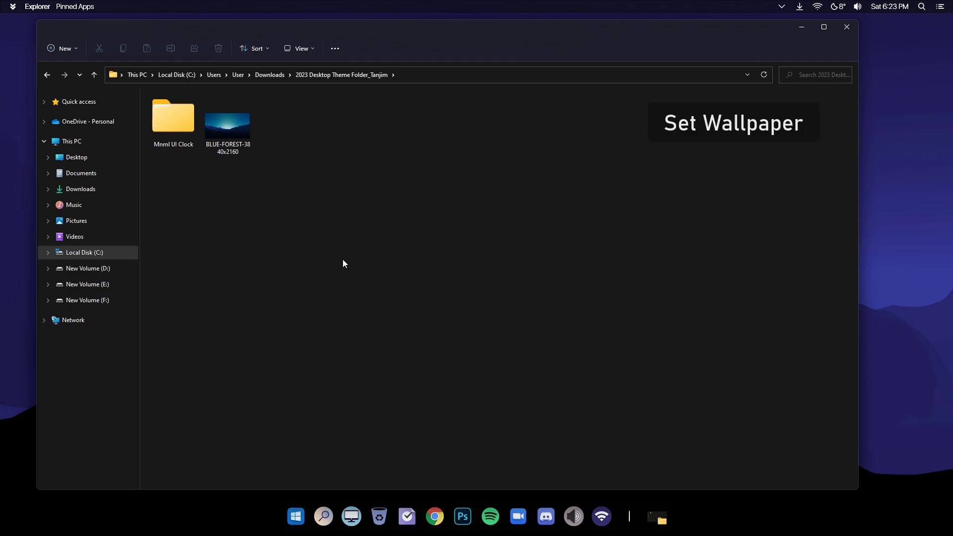
{"action": "right_click", "coordinate": [231, 124]}
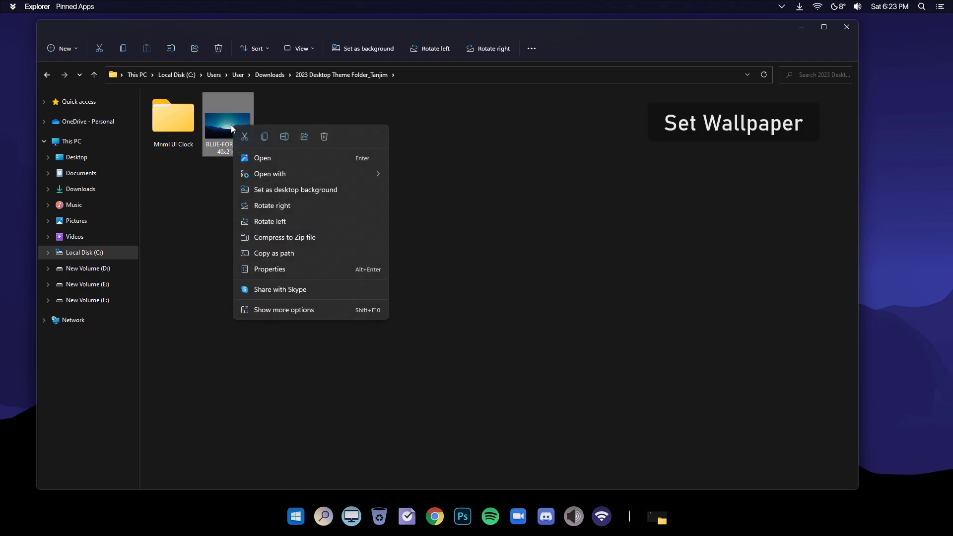
{"action": "left_click", "coordinate": [306, 190]}
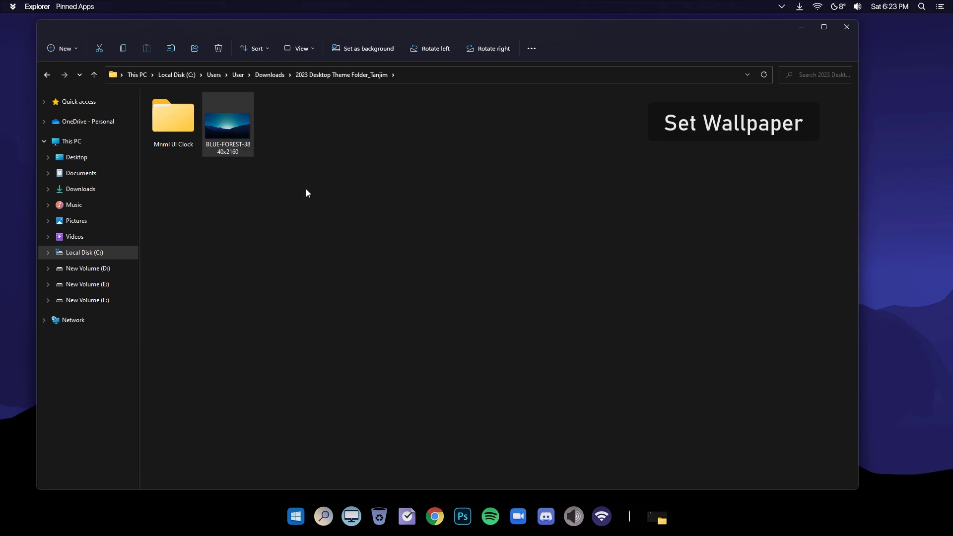
{"action": "left_click", "coordinate": [342, 326]}
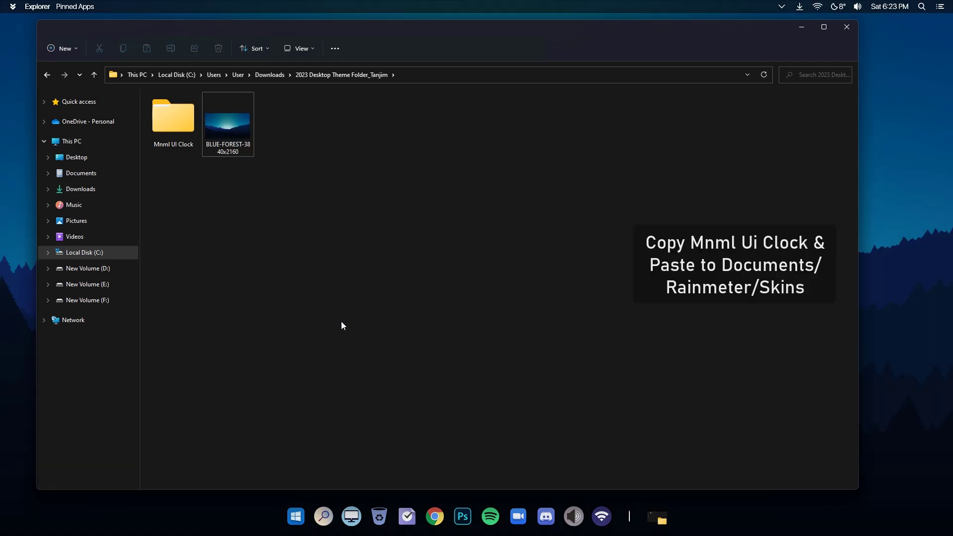
Copy the Mnml UI Clock folder from the extracted theme folder into Documents\Rainmeter\Skins and close the file window.
{"action": "right_click", "coordinate": [169, 124]}
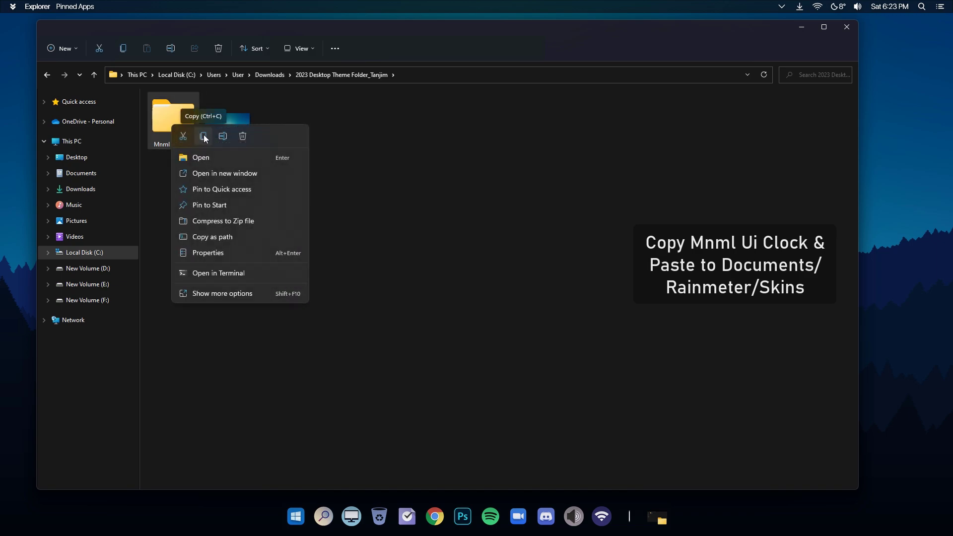
{"action": "left_click", "coordinate": [203, 136]}
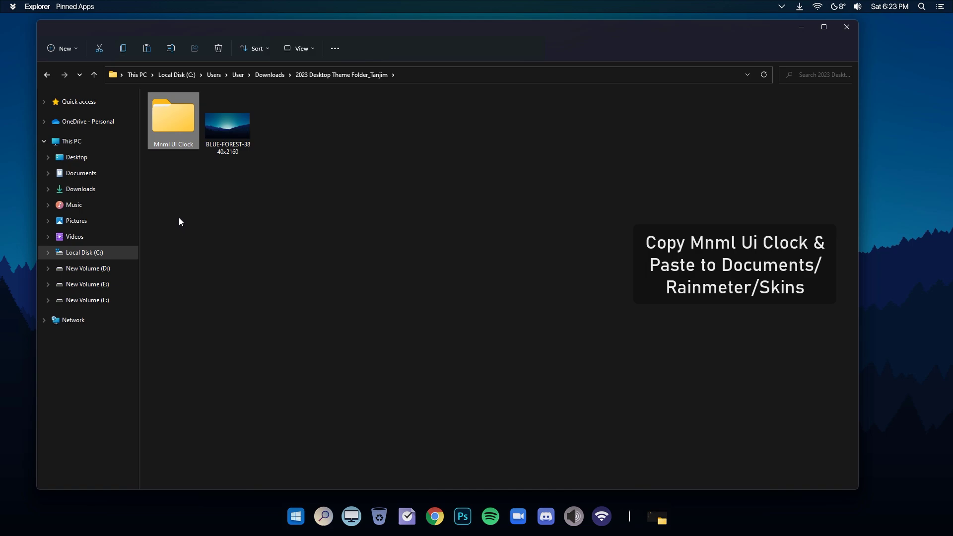
{"action": "left_click", "coordinate": [91, 173]}
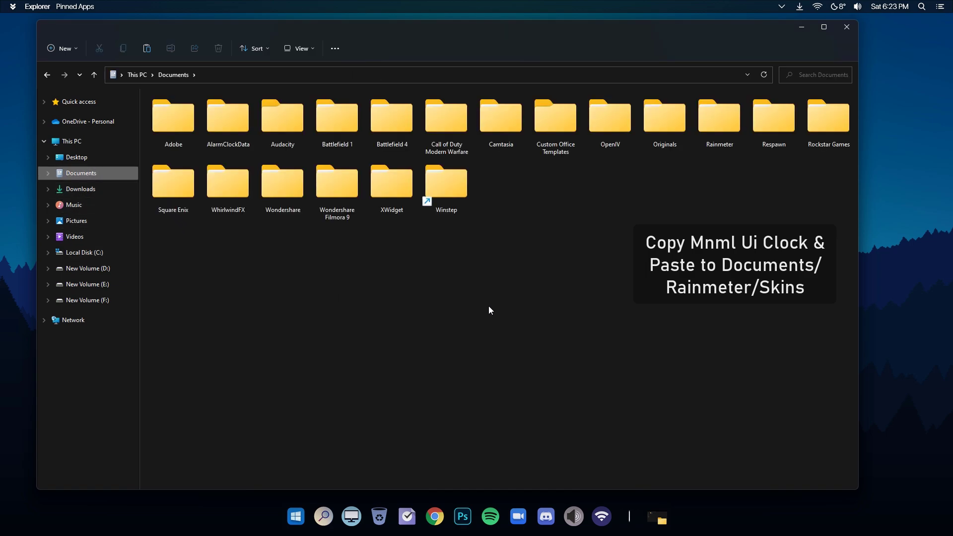
{"action": "double_click", "coordinate": [703, 136]}
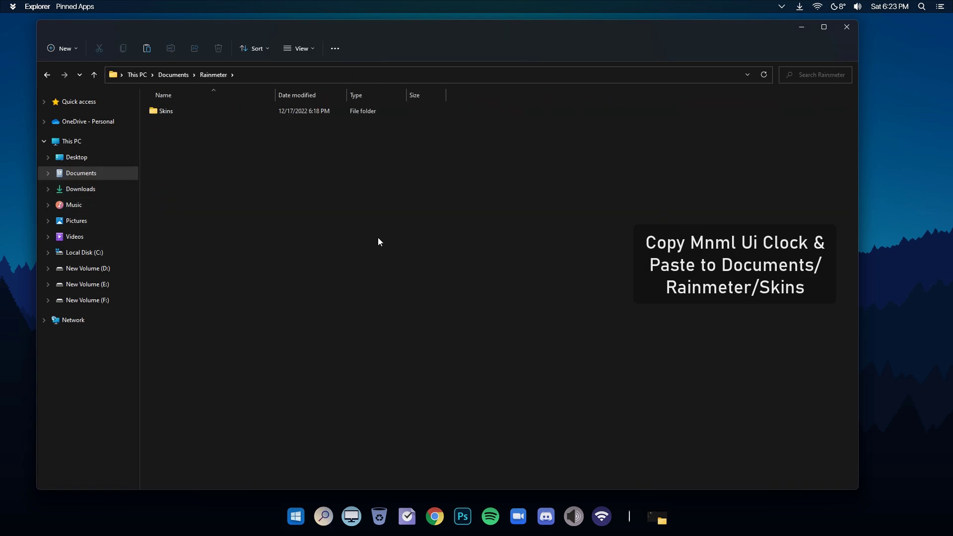
{"action": "double_click", "coordinate": [162, 111]}
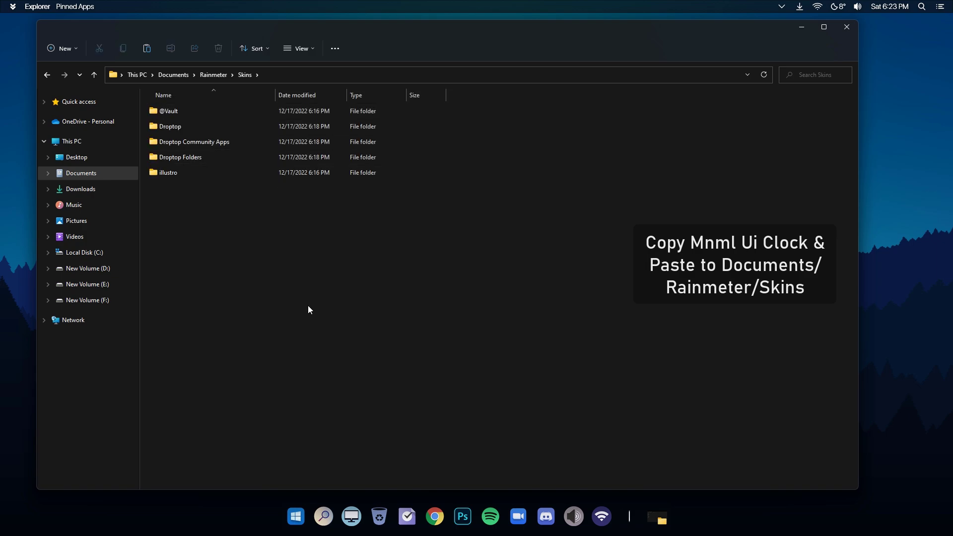
{"action": "right_click", "coordinate": [309, 249]}
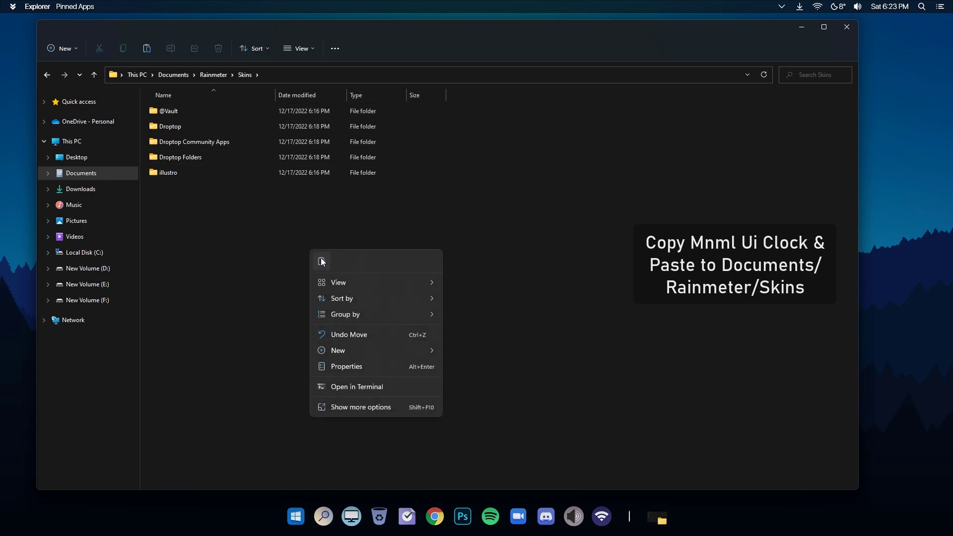
{"action": "left_click", "coordinate": [321, 257]}
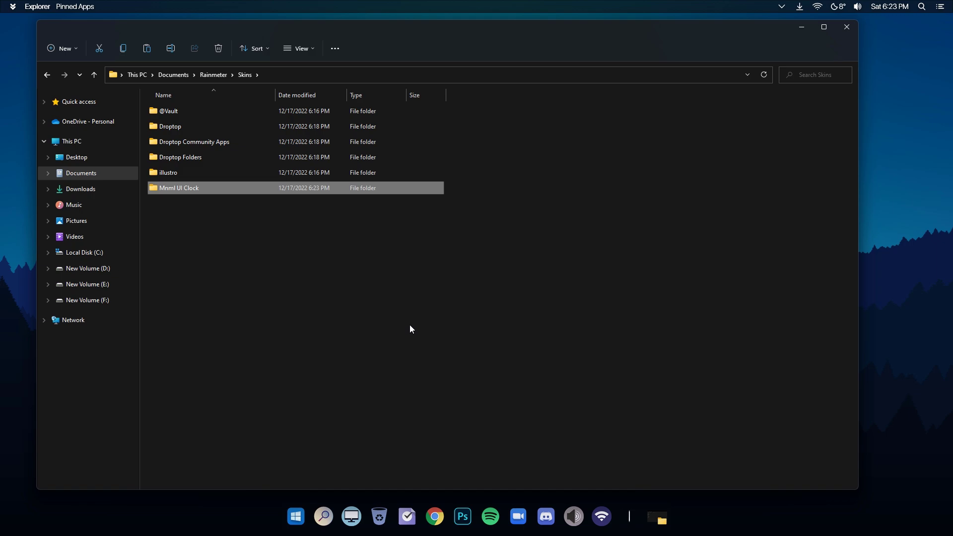
{"action": "left_click", "coordinate": [847, 27]}
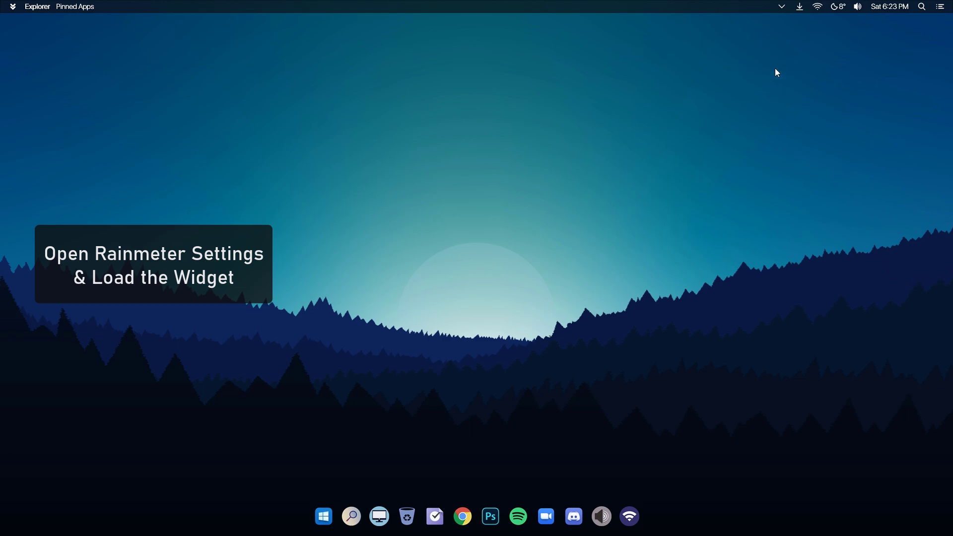
Open the Manage Rainmeter window and refresh all skins.
{"action": "left_click", "coordinate": [781, 6]}
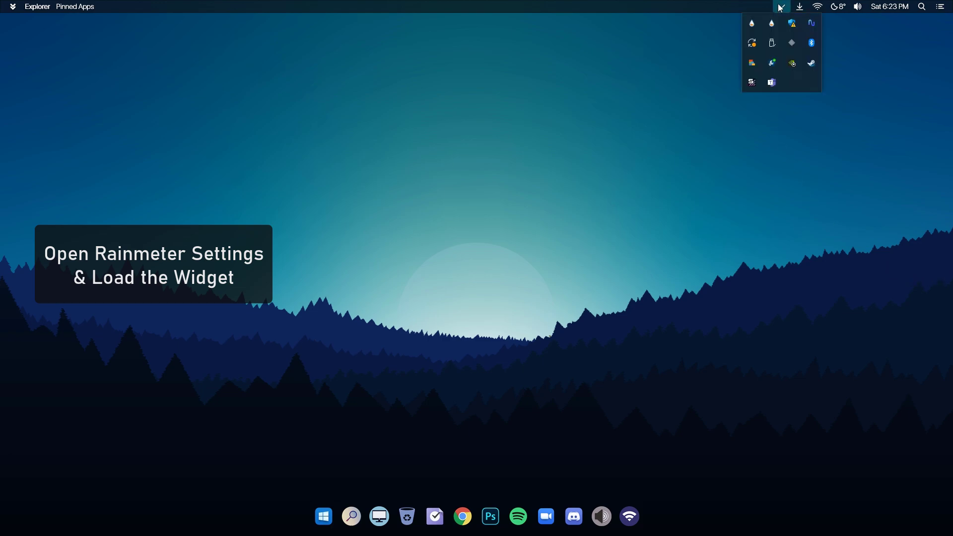
{"action": "left_click", "coordinate": [751, 26]}
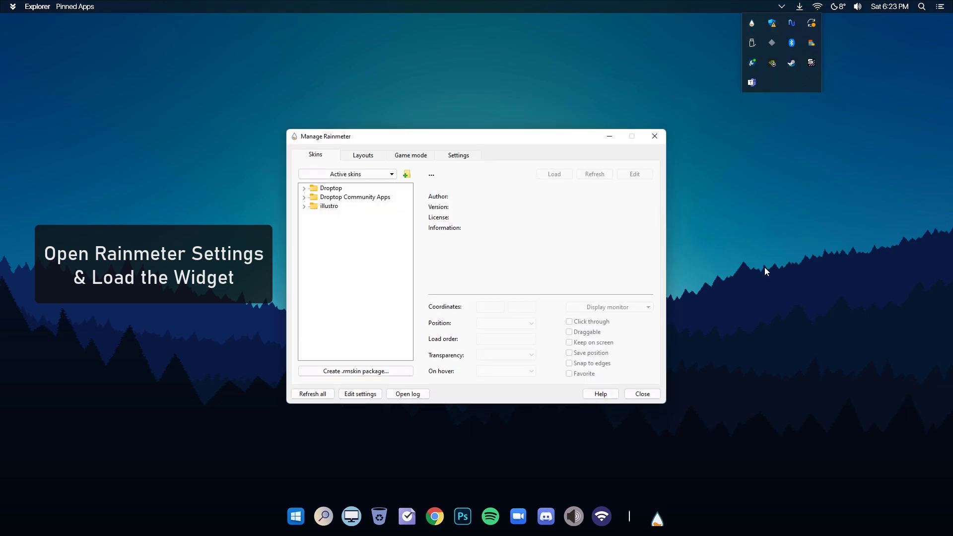
{"action": "left_click", "coordinate": [752, 391]}
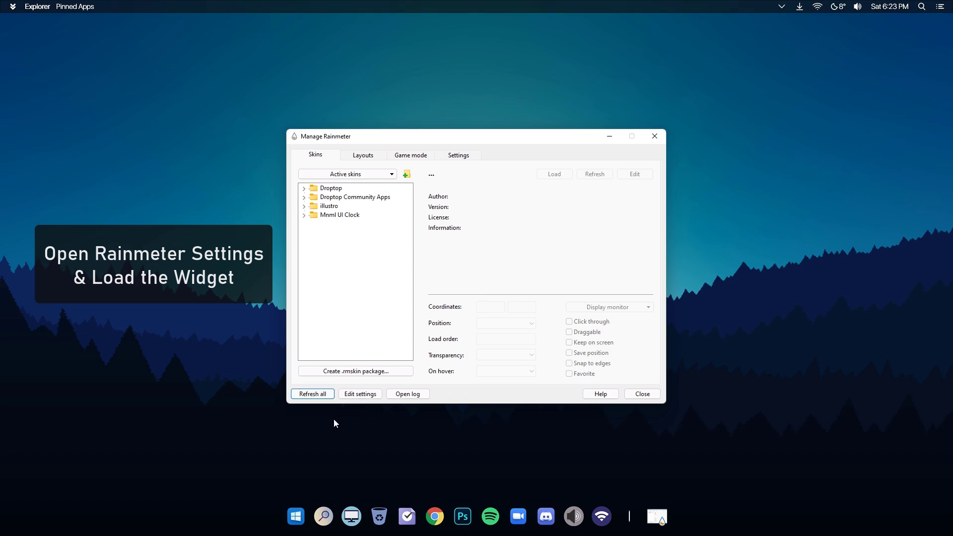
Load the Roll.ini skin from the Roll folder of Mnml UI Clock.
{"action": "left_click", "coordinate": [304, 215]}
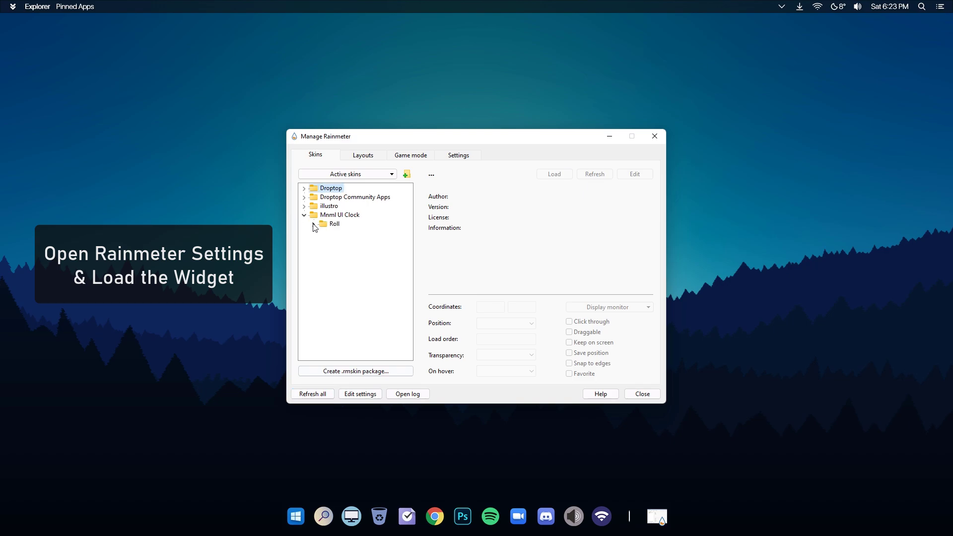
{"action": "left_click", "coordinate": [313, 224]}
{"action": "left_click", "coordinate": [342, 233]}
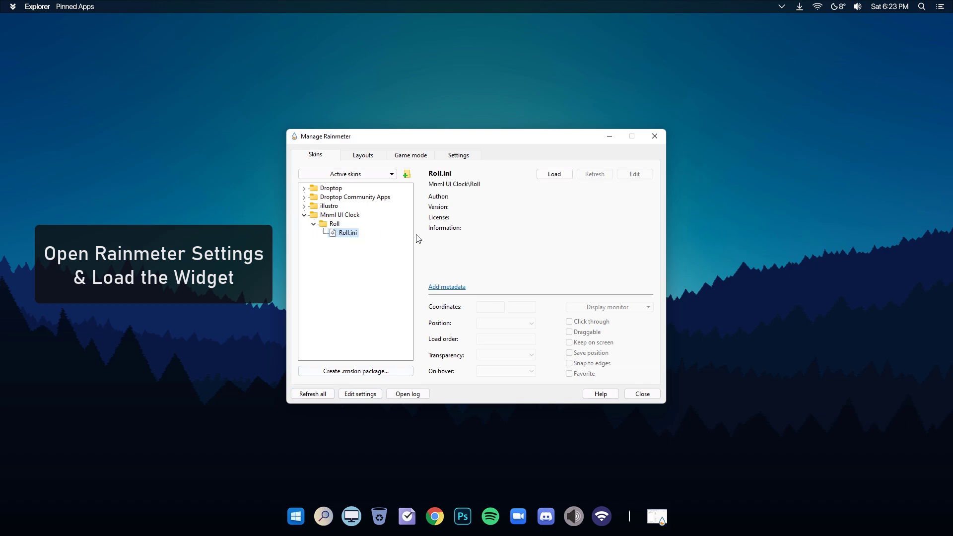
{"action": "left_click", "coordinate": [558, 177]}
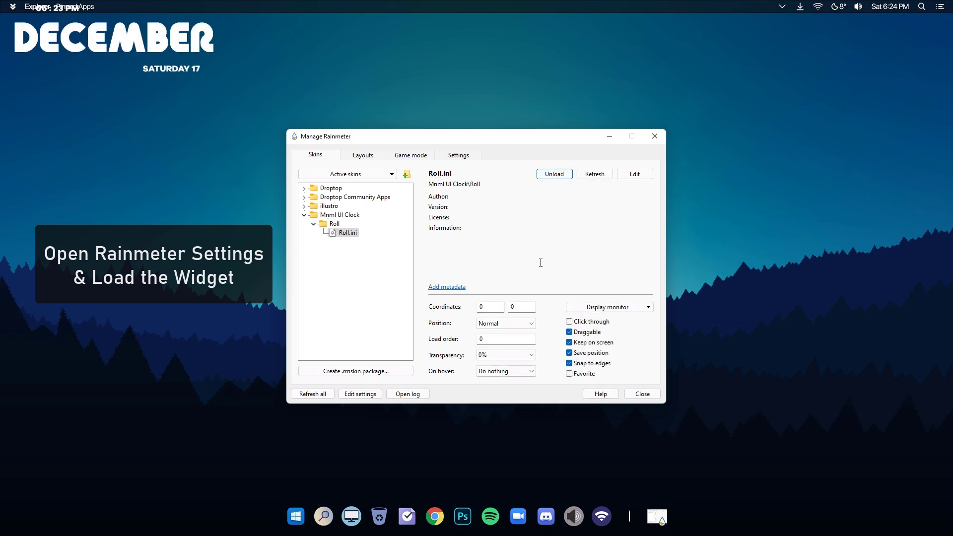
Set the clock skin's position to On desktop and move the clock to the middle of the desktop, over the wallpaper's moon.
{"action": "left_click", "coordinate": [529, 324]}
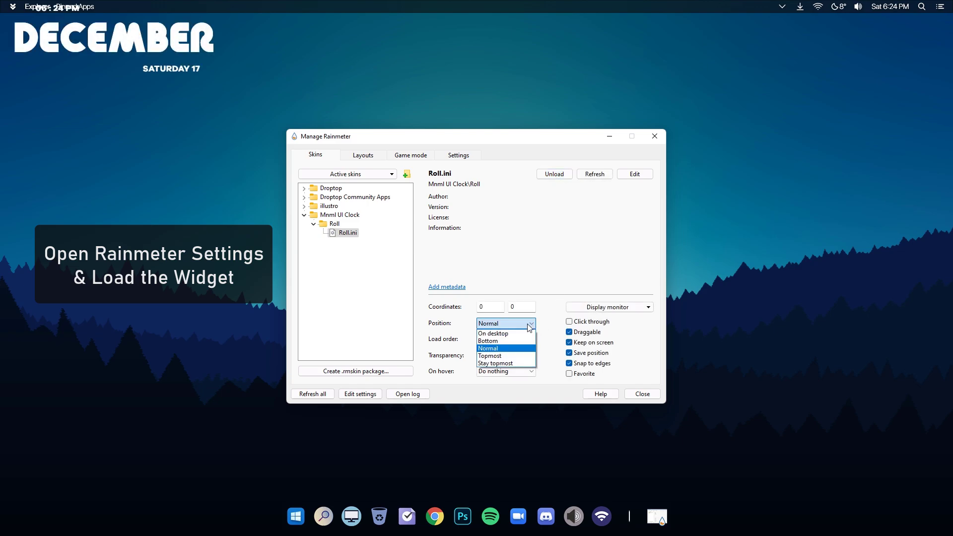
{"action": "left_click", "coordinate": [516, 334]}
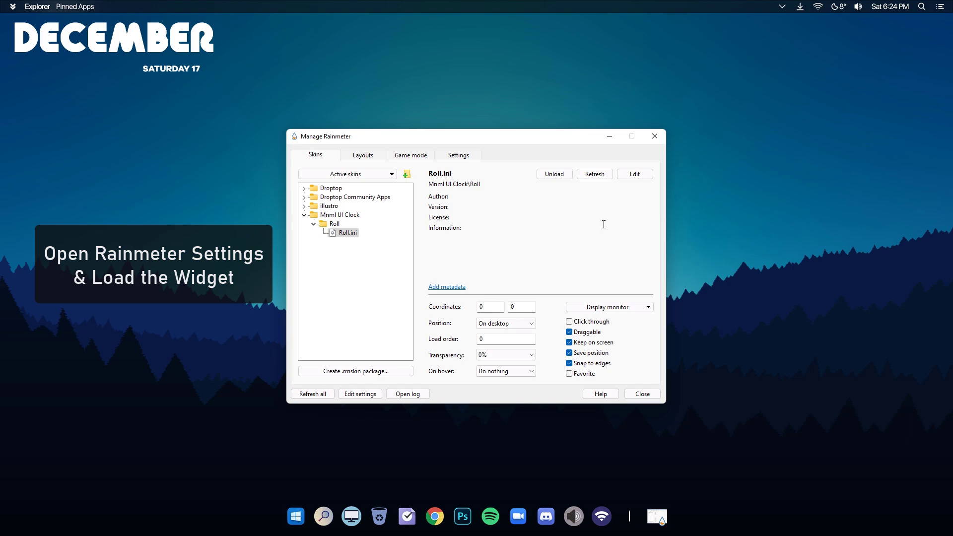
{"action": "left_click", "coordinate": [607, 135]}
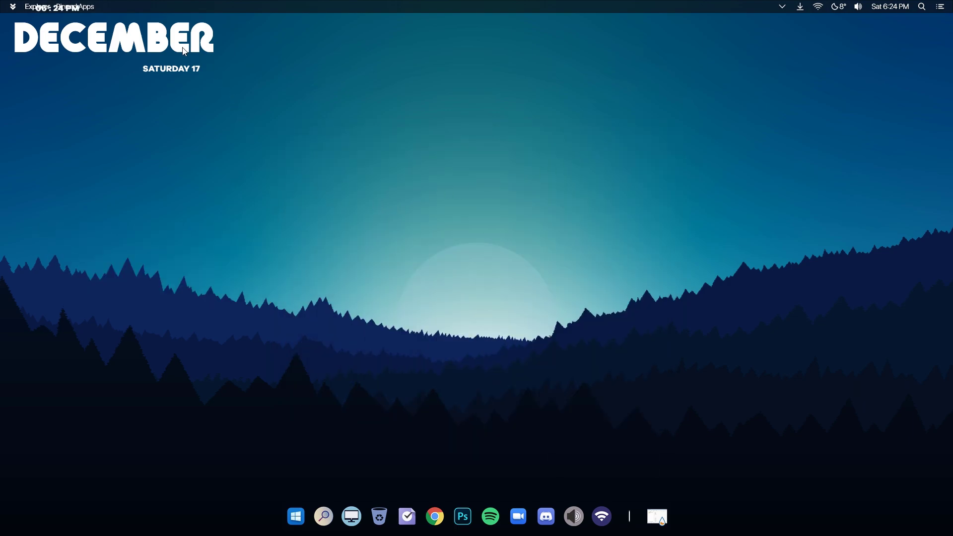
{"action": "left_click_drag", "start_coordinate": [198, 58], "coordinate": [548, 295]}
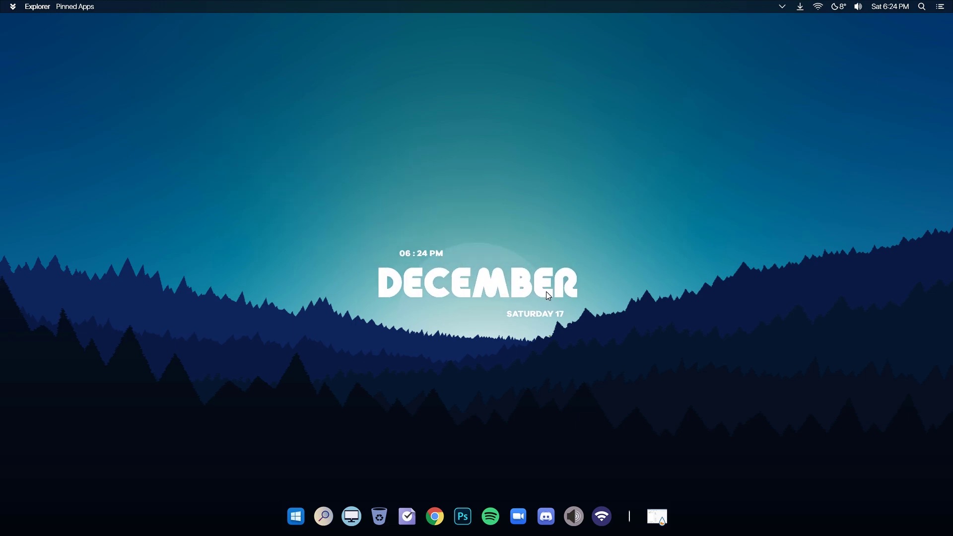